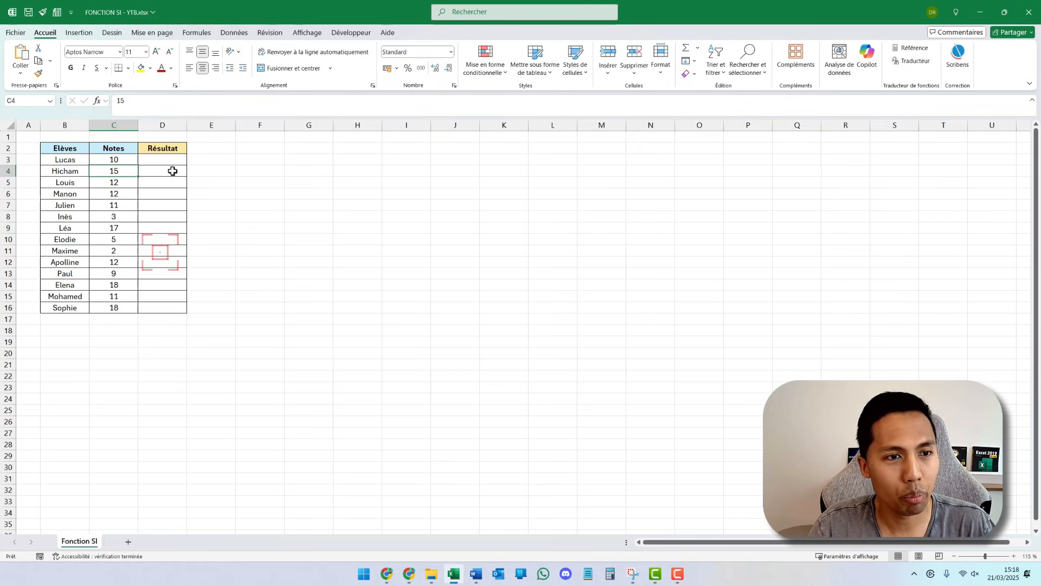
pyautogui.moveTo(132, 159); pyautogui.dragTo(142, 305)
pyautogui.click(158, 296)
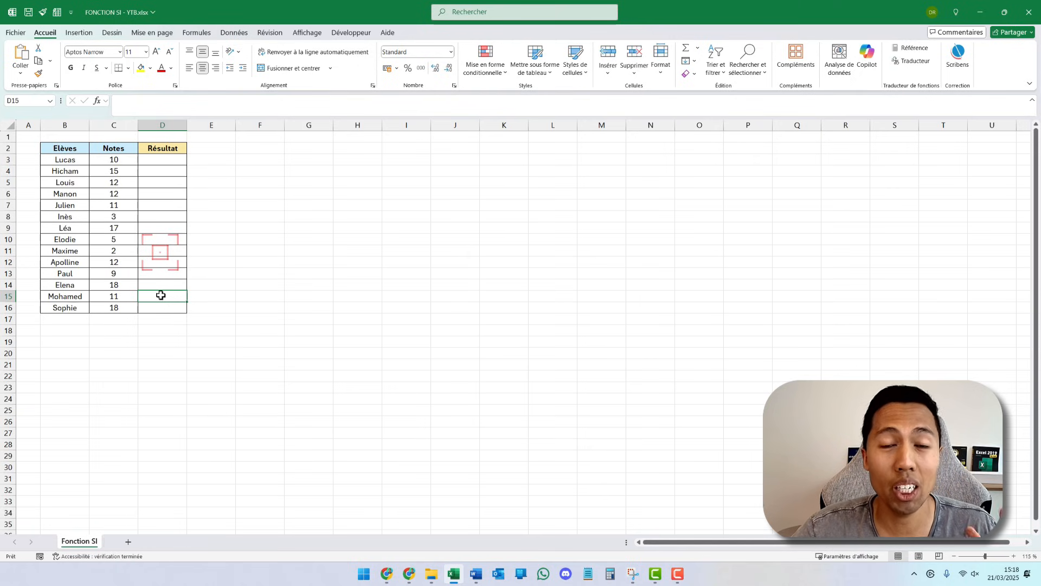
# Start a SI formula in D3 with the logical test C3>=10
pyautogui.click(178, 158)
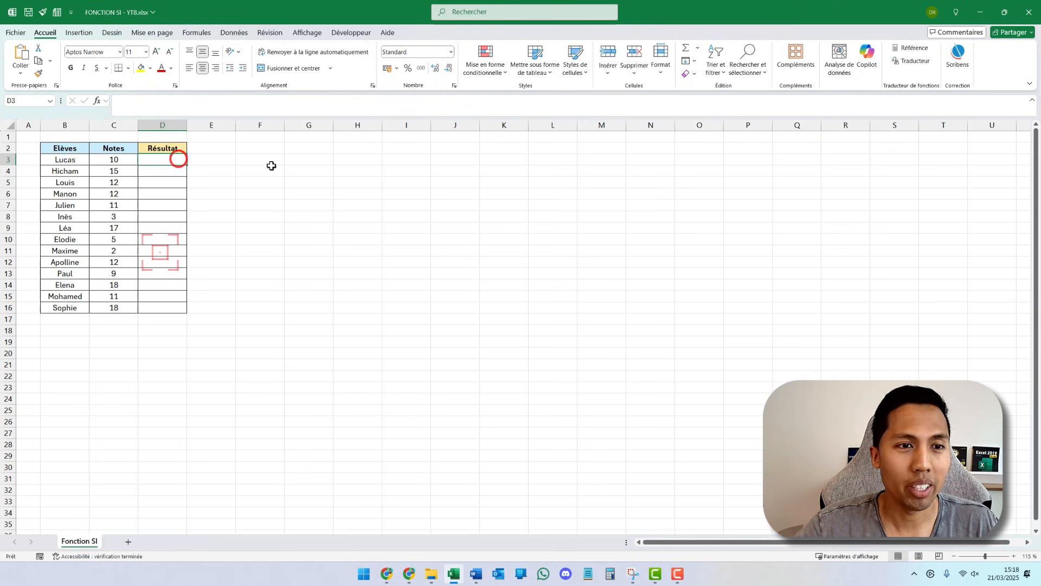
pyautogui.write('=si')
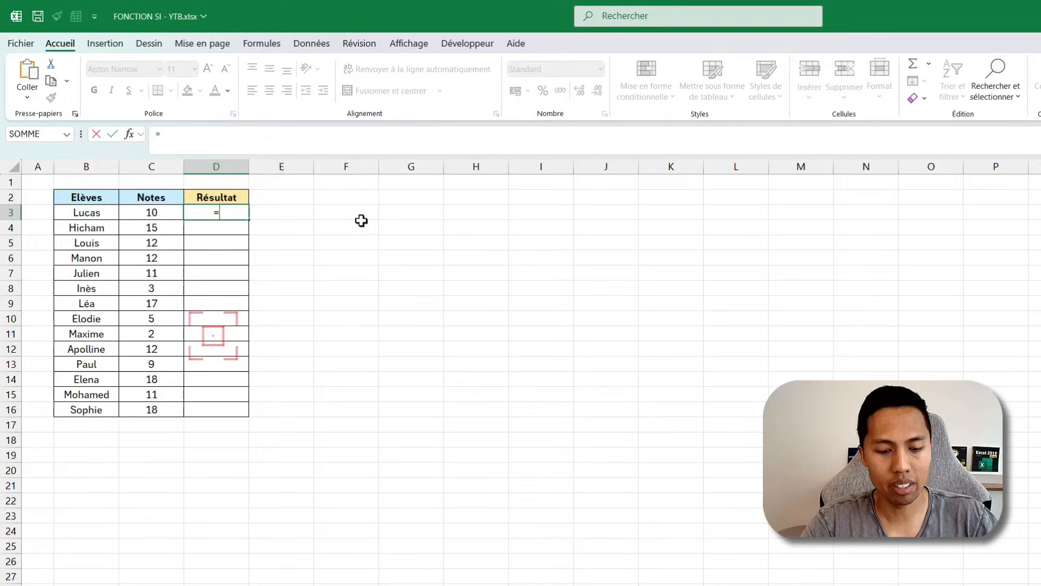
pyautogui.write('(')
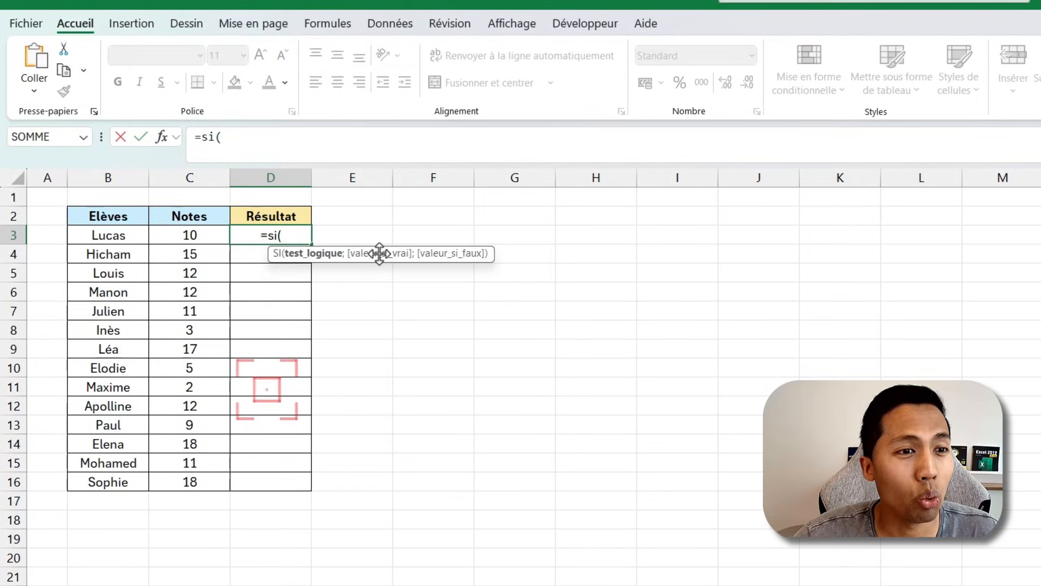
pyautogui.click(219, 236)
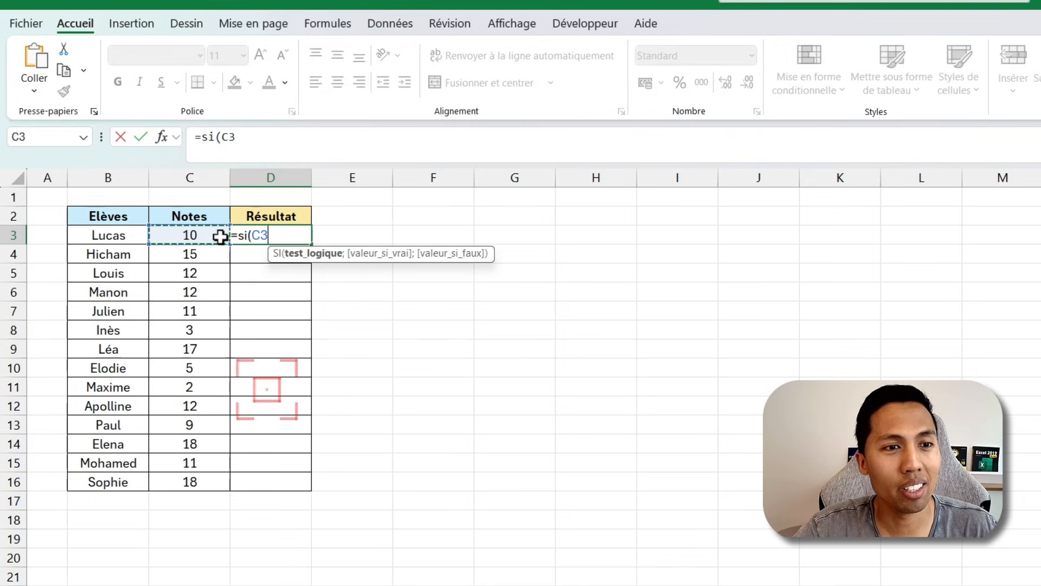
pyautogui.write('>')
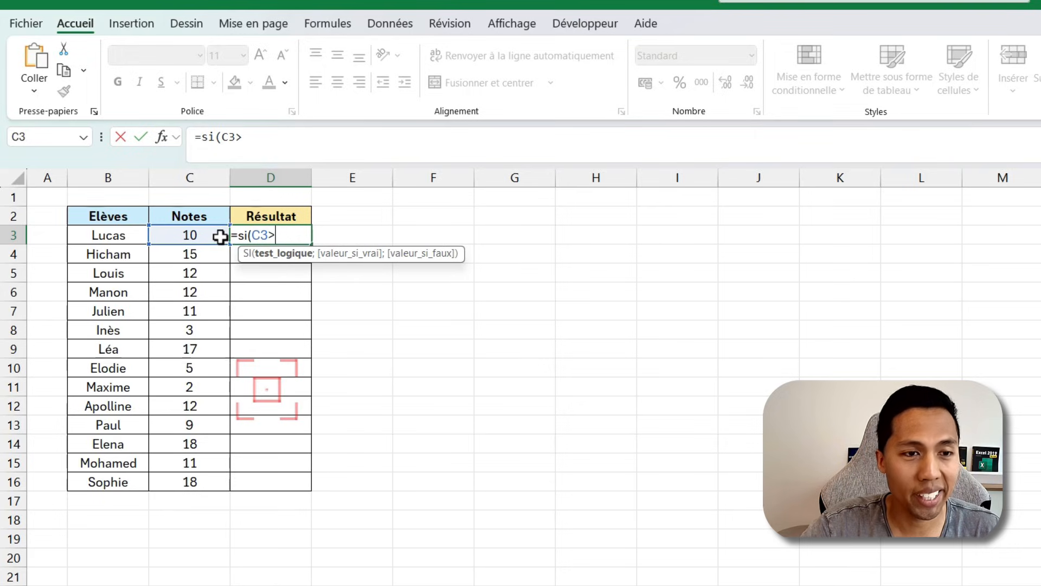
pyautogui.write('=10')
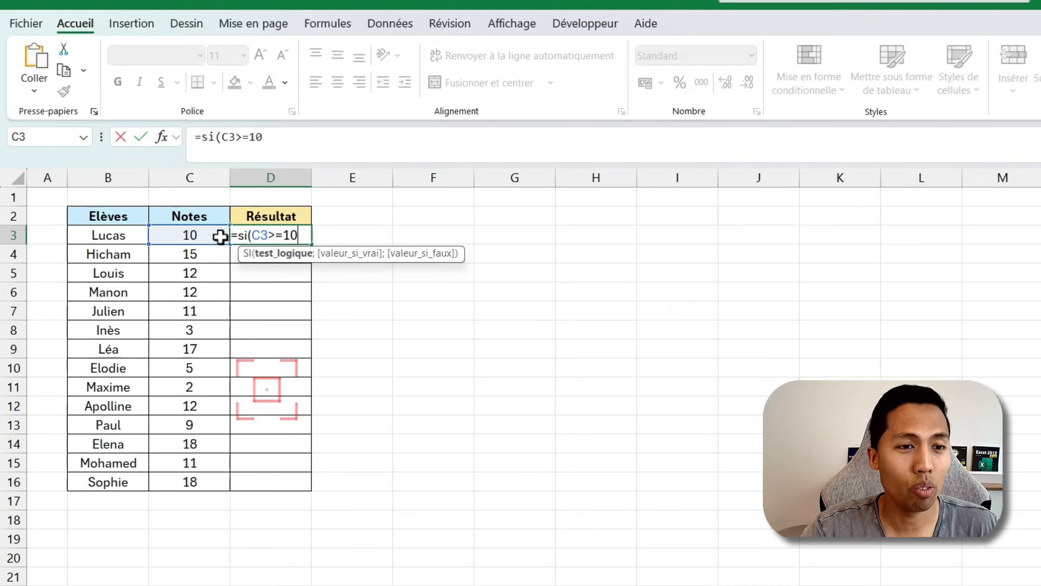
pyautogui.write(';')
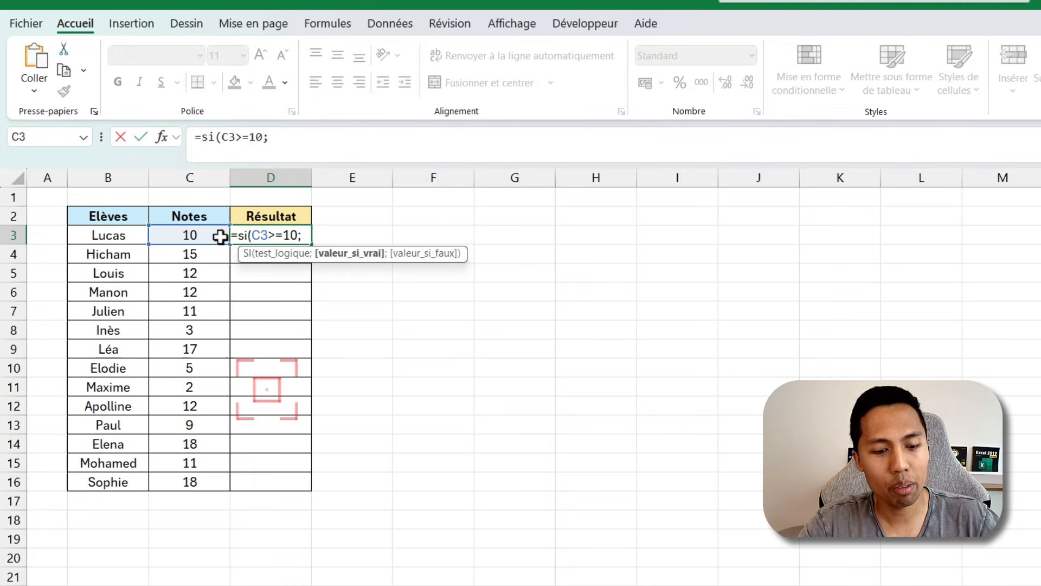
# Add "Admis" in quotation marks as the value if true in the D3 formula
pyautogui.write('Admis')
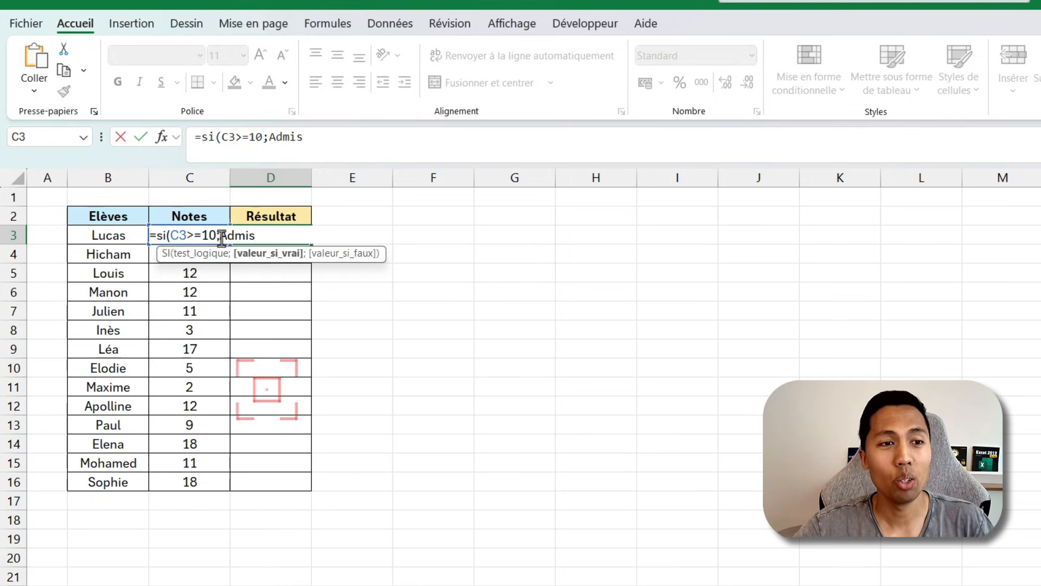
pyautogui.click(222, 237)
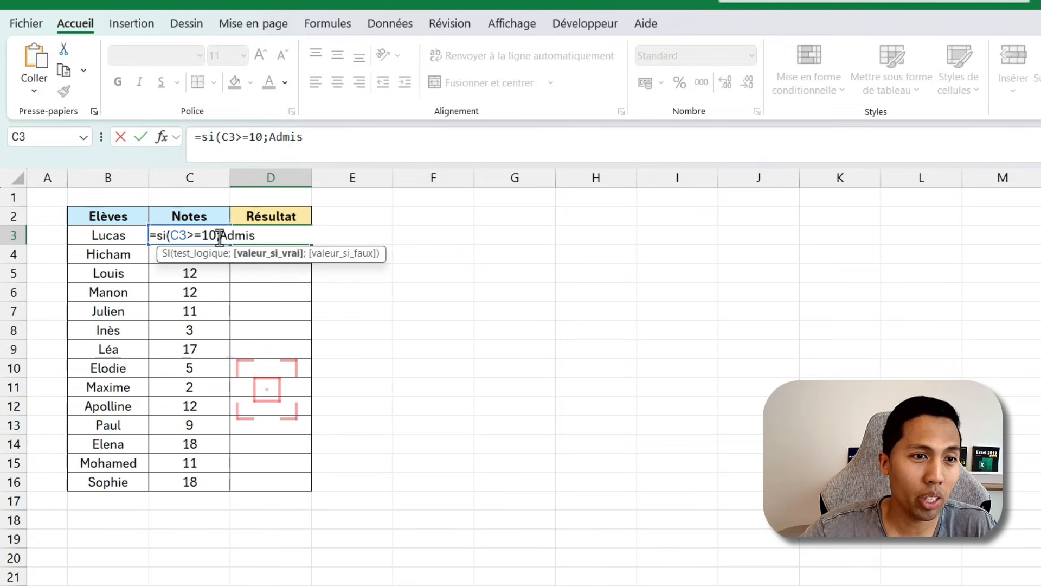
pyautogui.click(261, 237)
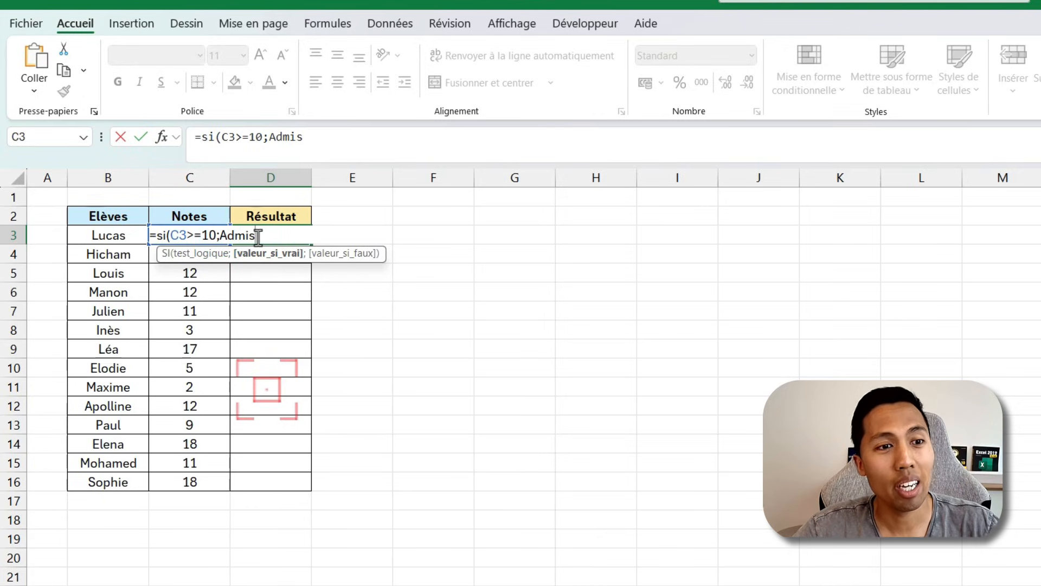
pyautogui.write('"')
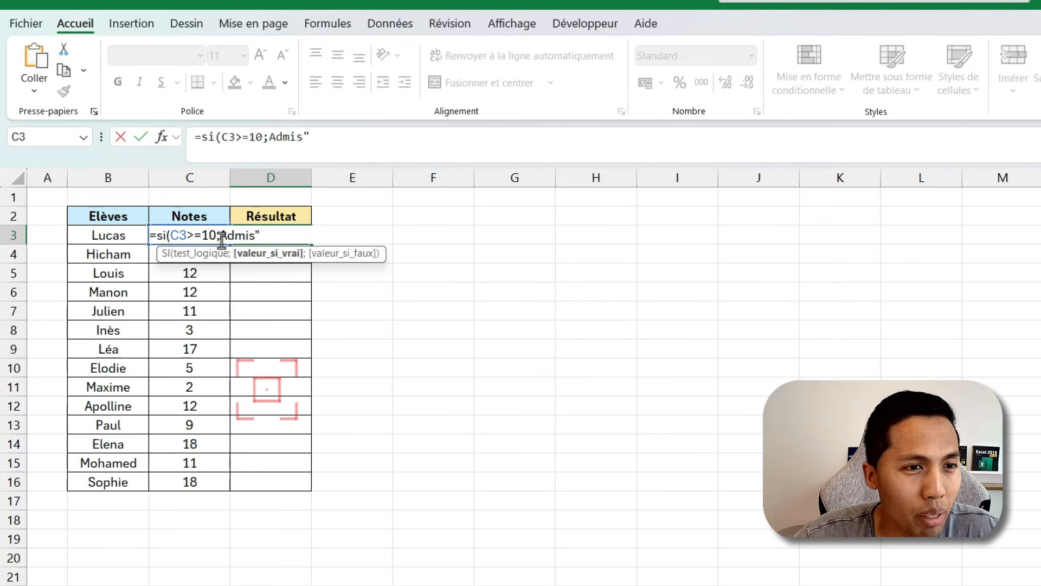
pyautogui.click(220, 237)
pyautogui.write('"')
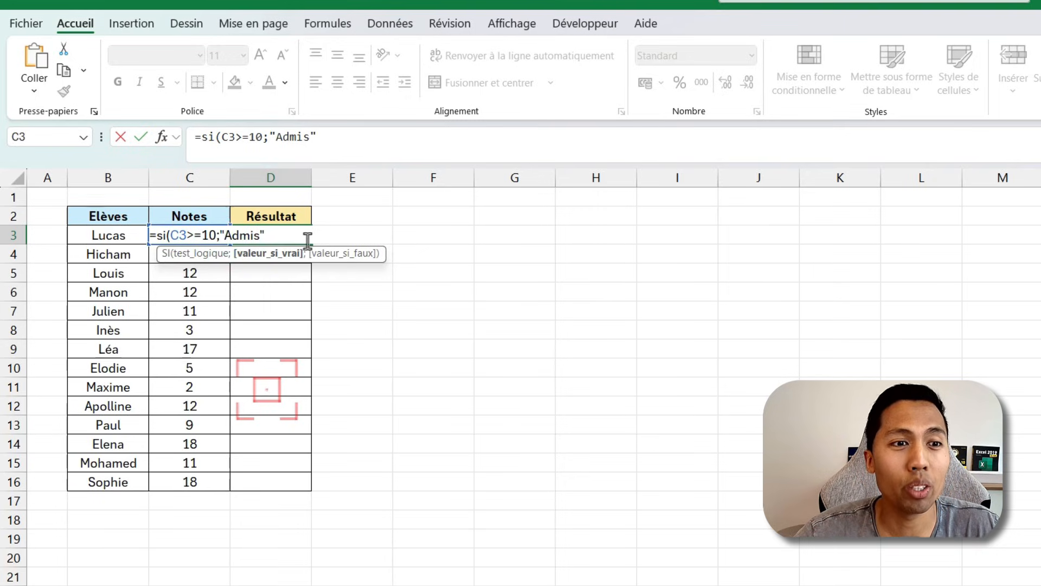
pyautogui.click(309, 237)
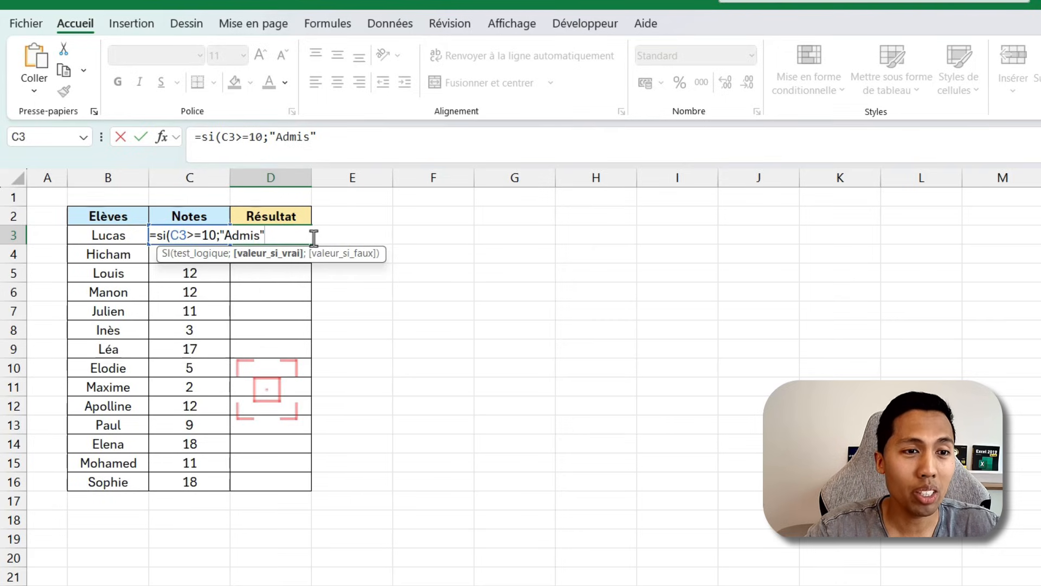
# Add "Refusé" as the value if false, close the parenthesis and validate the D3 formula
pyautogui.write(';')
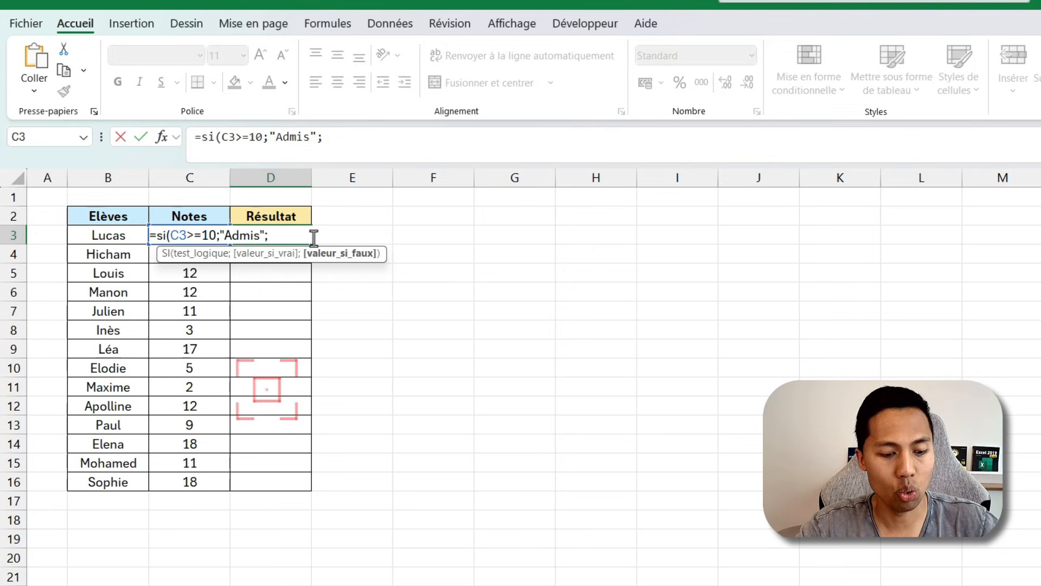
pyautogui.write('"Refusé')
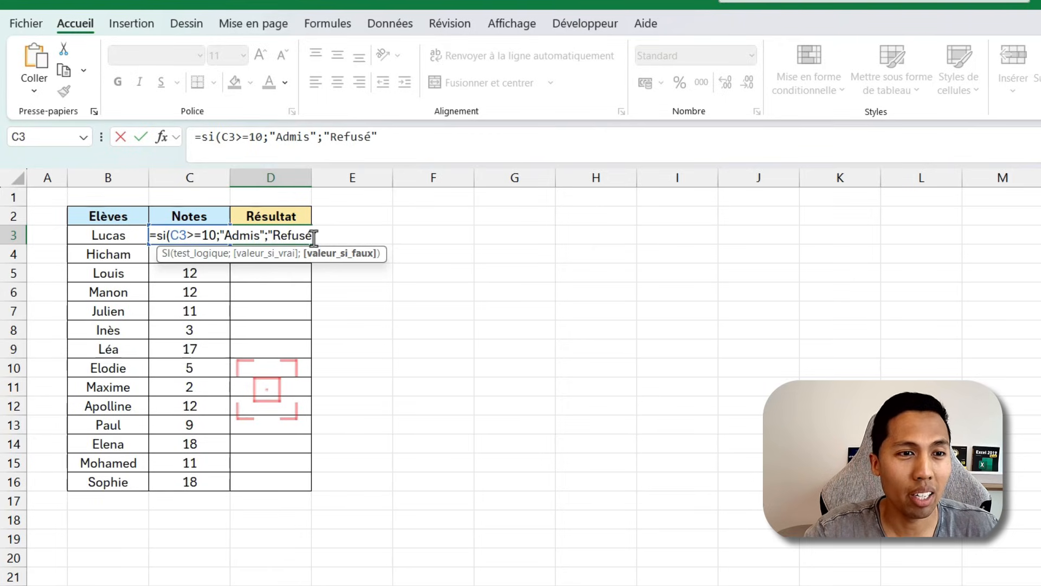
pyautogui.write(')')
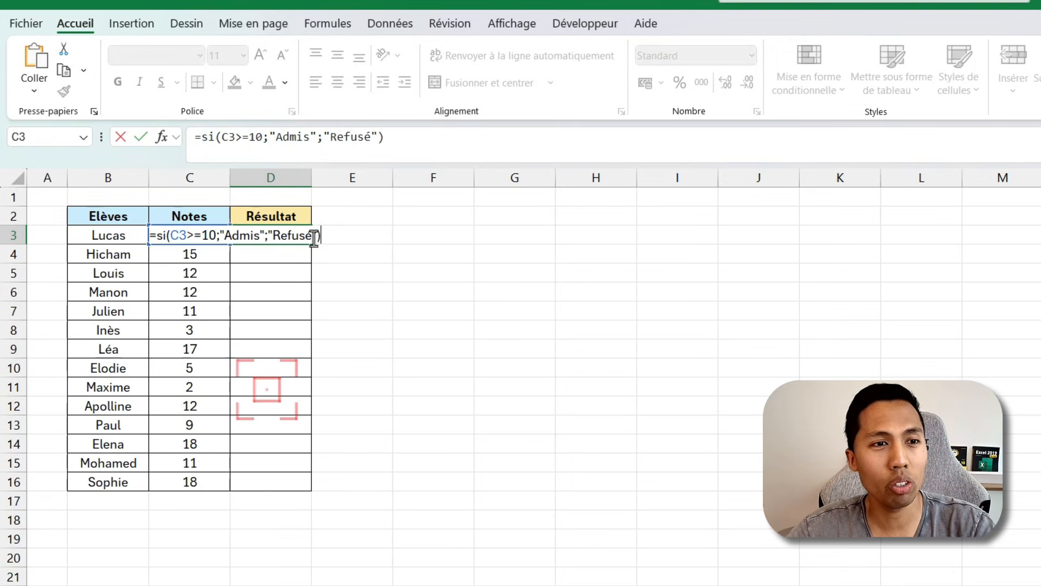
pyautogui.press('Return')
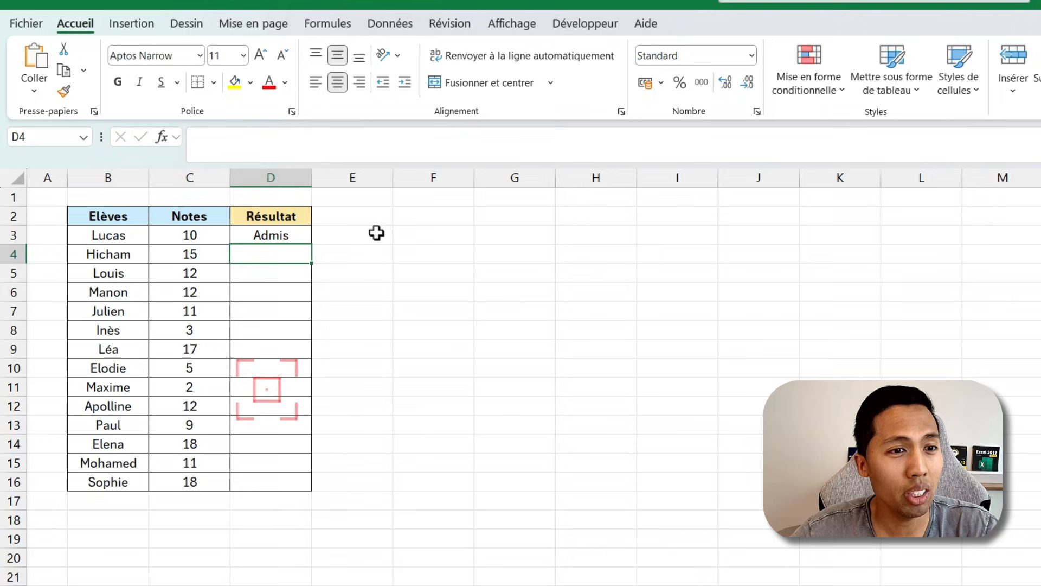
# Copy the SI formula from D3 down the Résultat column to D16
pyautogui.click(295, 237)
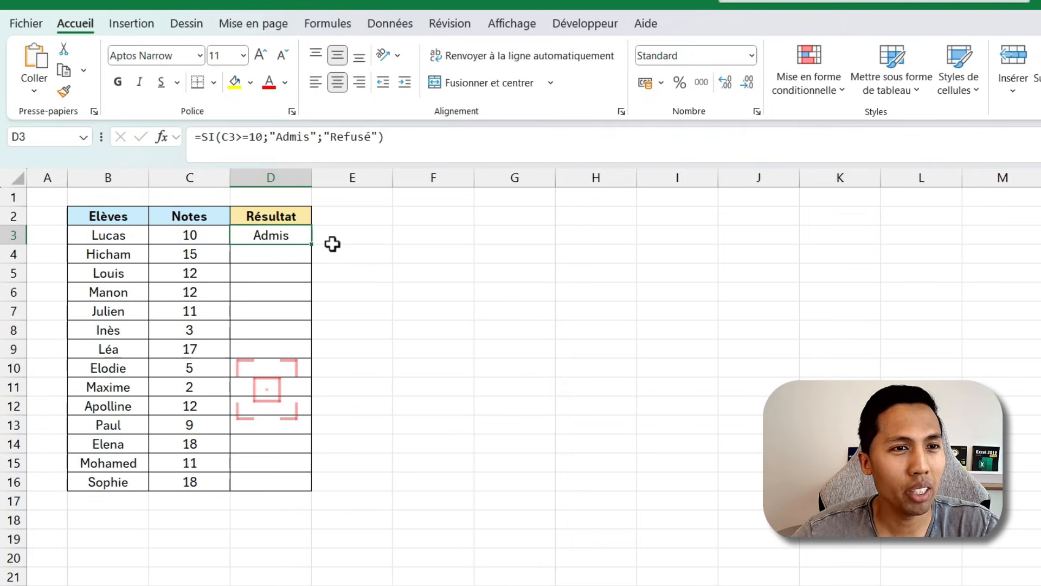
pyautogui.click(222, 239)
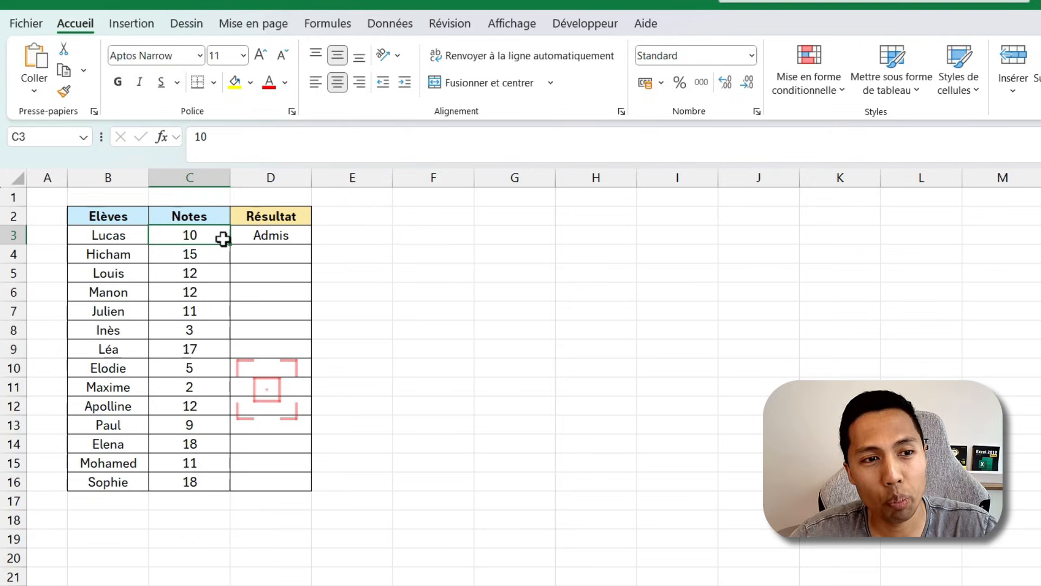
pyautogui.click(300, 235)
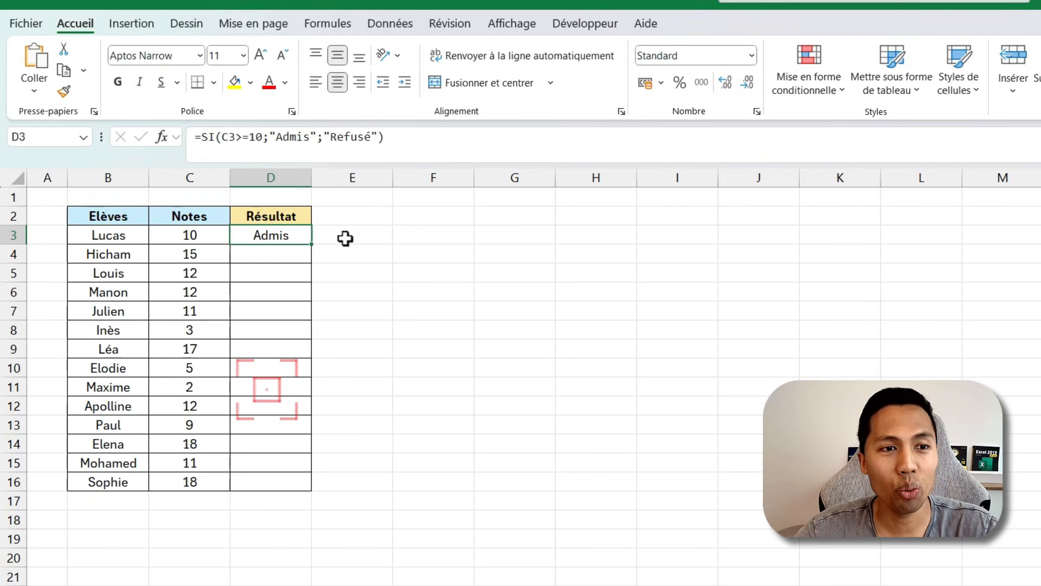
pyautogui.doubleClick(311, 247)
pyautogui.click(328, 249)
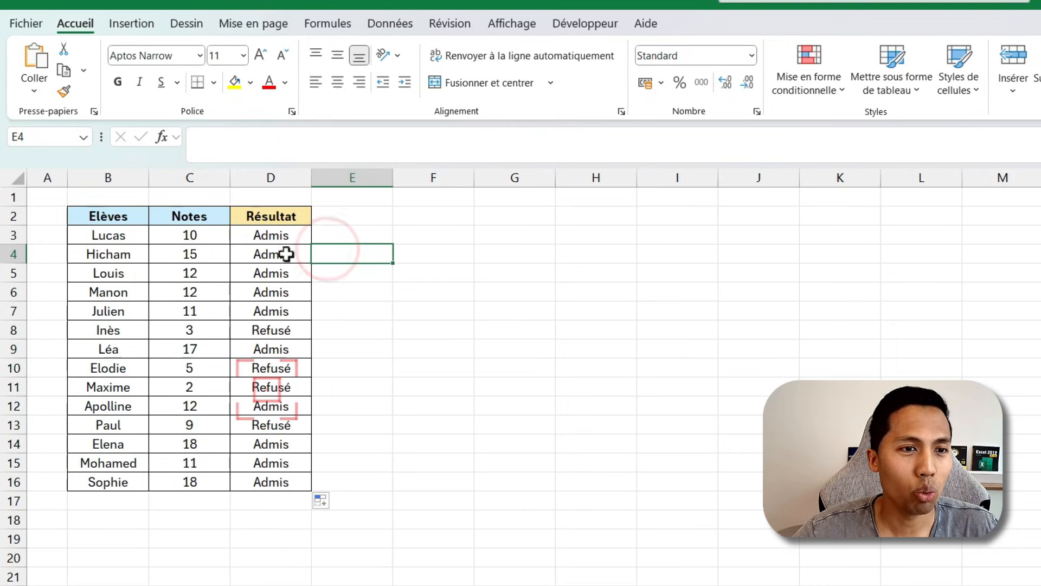
# Select the results D3:D15 and extend their formulas down to D16
pyautogui.moveTo(298, 239); pyautogui.dragTo(279, 463)
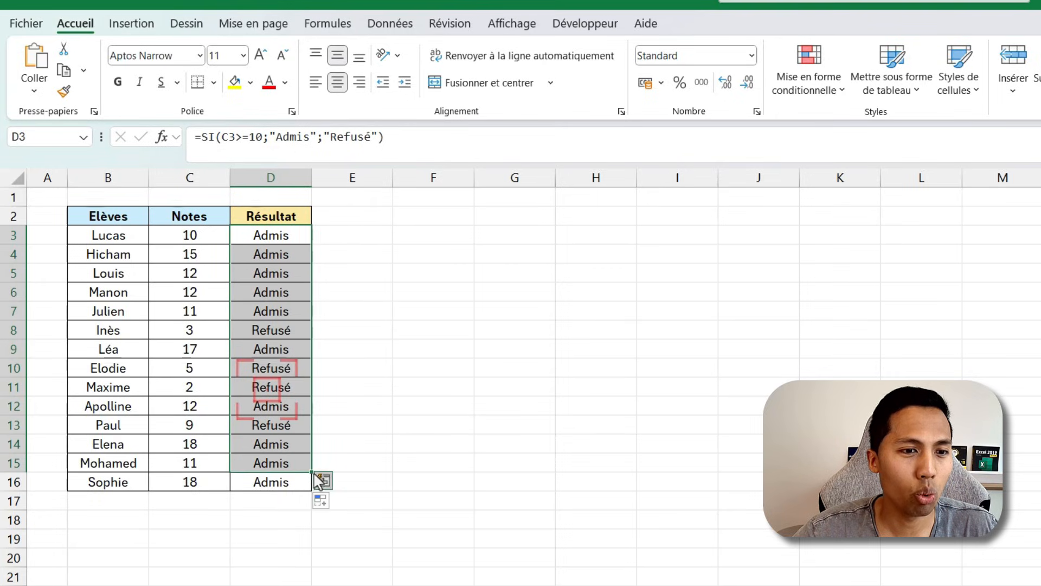
pyautogui.moveTo(311, 471)
pyautogui.mouseDown()
pyautogui.moveTo(310, 486)
pyautogui.moveTo(330, 244)
pyautogui.moveTo(278, 495)
pyautogui.mouseUp()
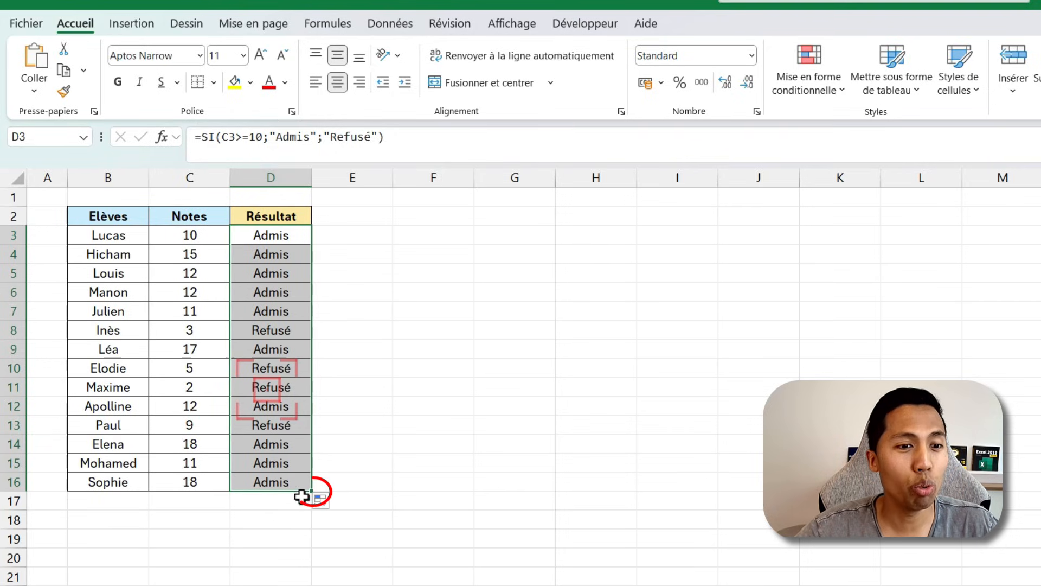
pyautogui.click(337, 472)
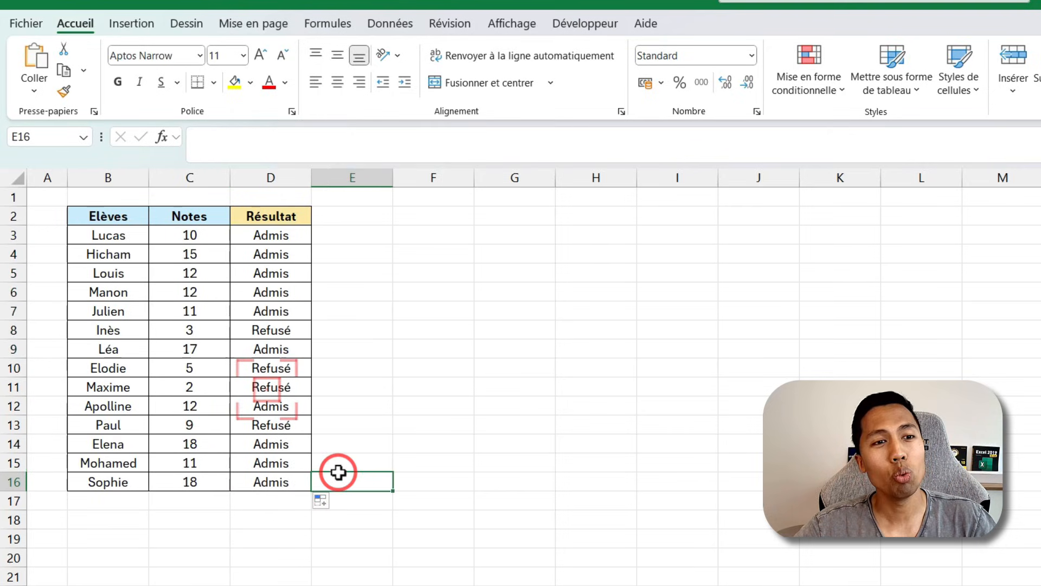
# Compare the grades with their results in rows 8, 10 and 13 and check the formulas in D3 and D5
pyautogui.click(293, 237)
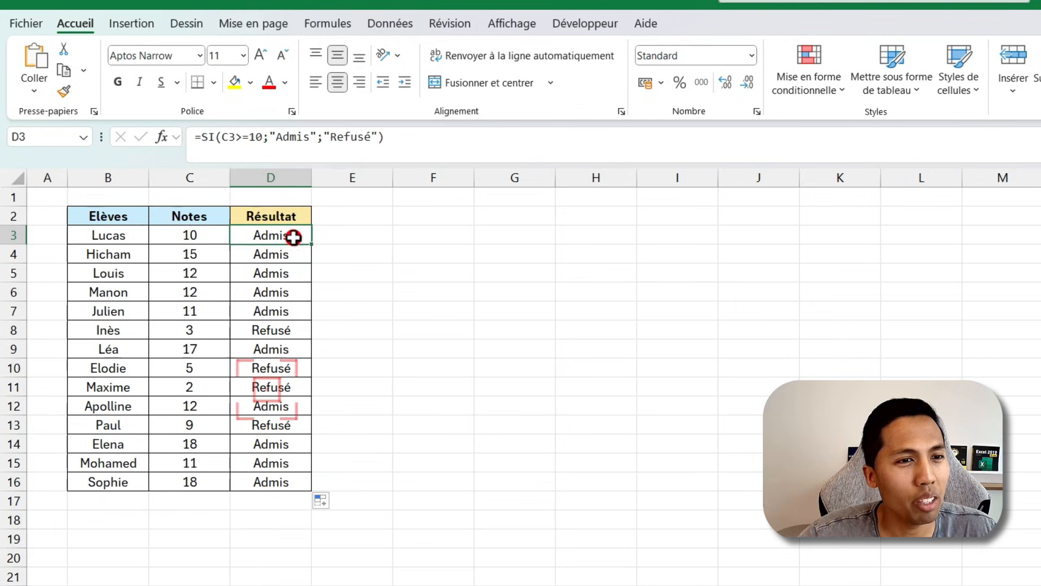
pyautogui.moveTo(202, 330); pyautogui.dragTo(260, 332)
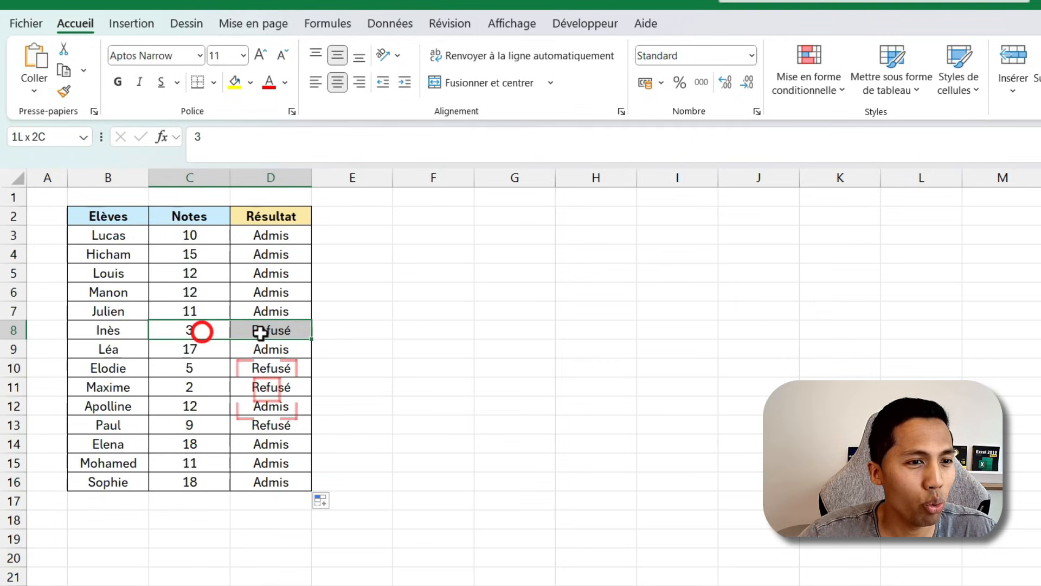
pyautogui.moveTo(210, 370); pyautogui.dragTo(238, 376)
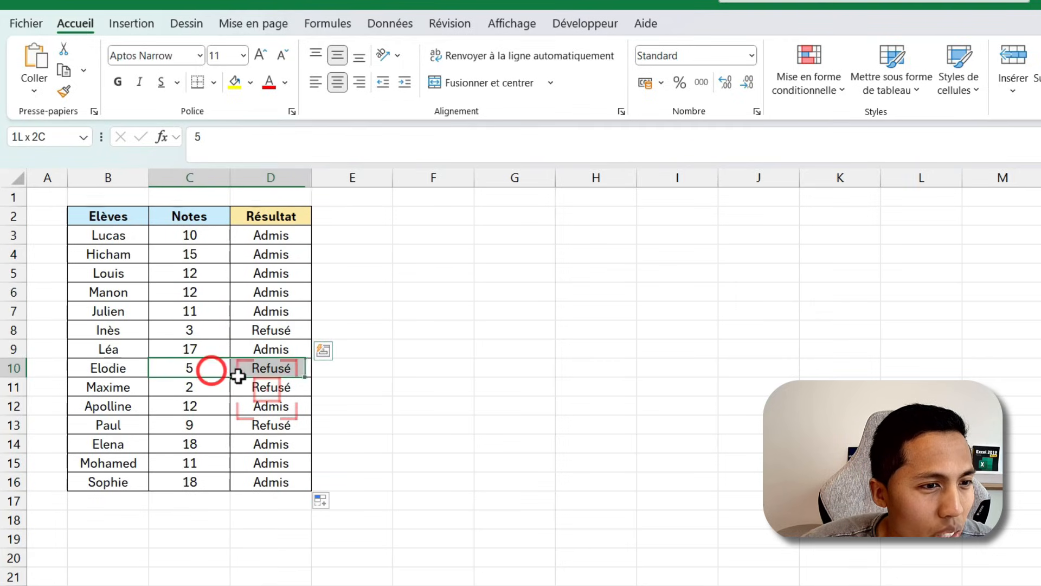
pyautogui.click(209, 428)
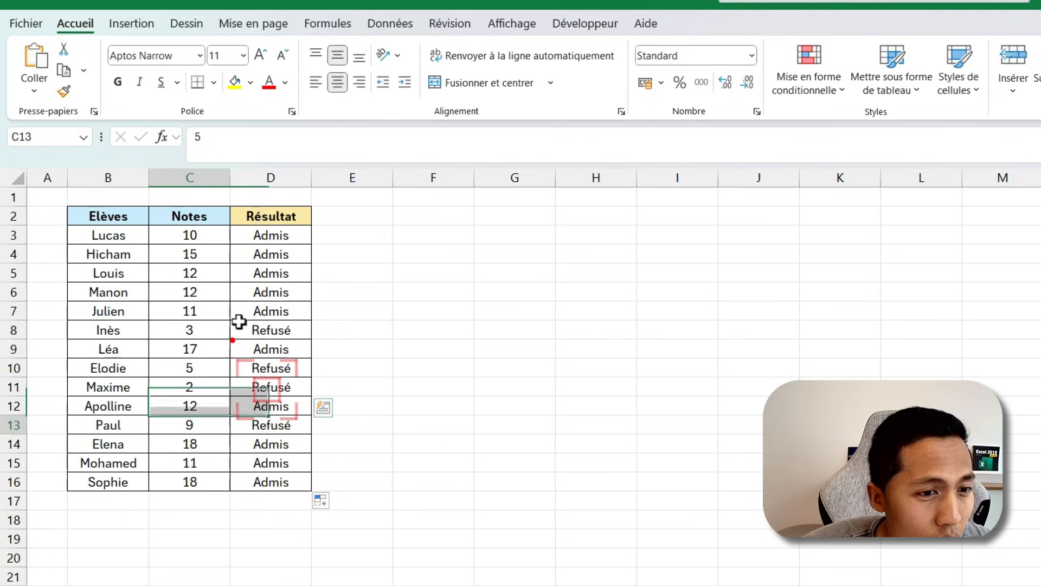
pyautogui.click(256, 265)
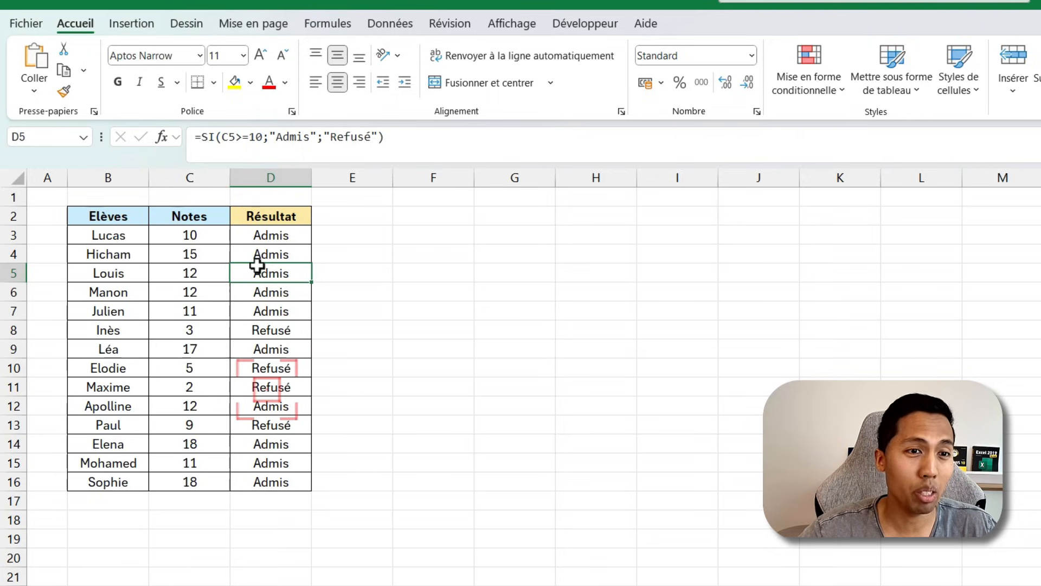
# Fill the Résultat column again from the formula in D3 to the table's last row
pyautogui.click(295, 235)
pyautogui.doubleClick(311, 244)
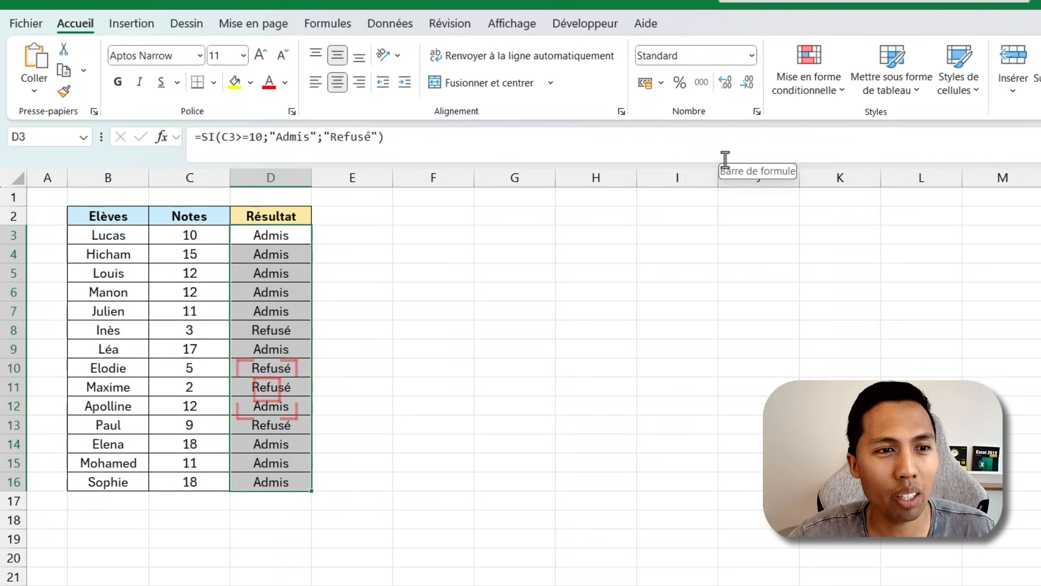
# Add a text-contains conditional formatting rule to D3:D16 giving cells with "Admis" a green fill with dark green text
pyautogui.click(552, 260)
pyautogui.moveTo(274, 234); pyautogui.dragTo(295, 483)
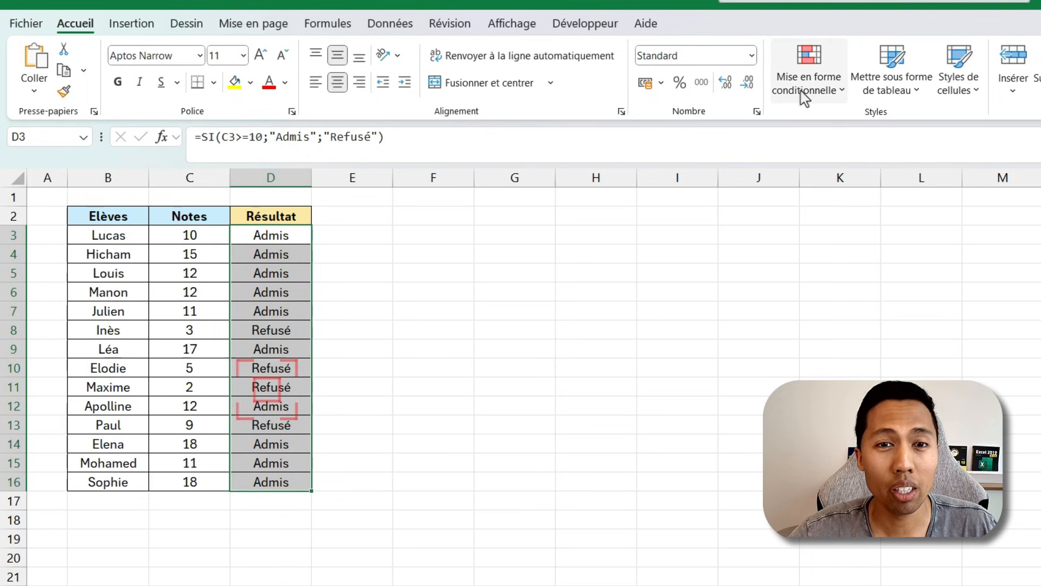
pyautogui.click(814, 82)
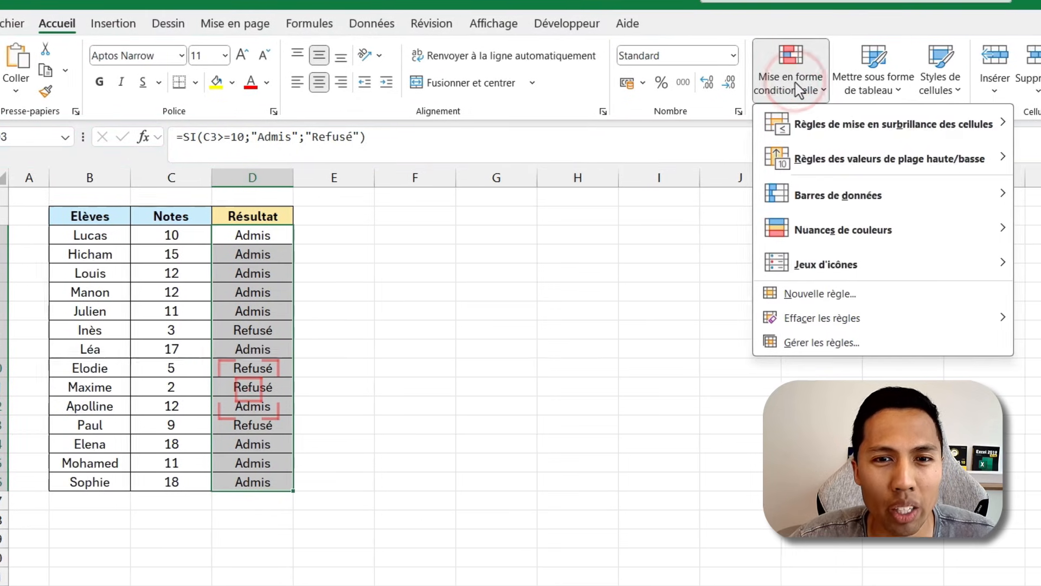
pyautogui.moveTo(863, 133)
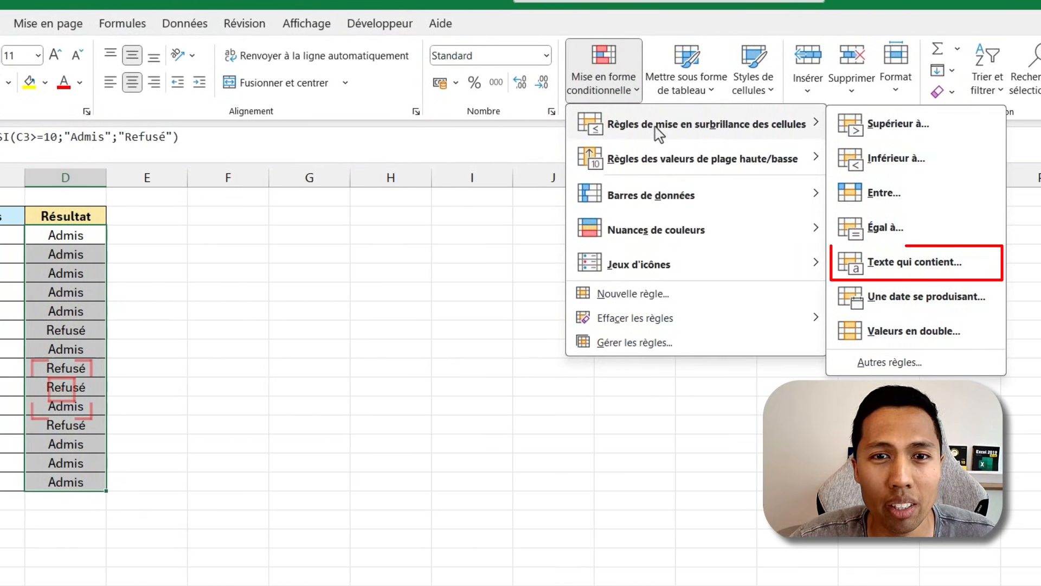
pyautogui.click(945, 260)
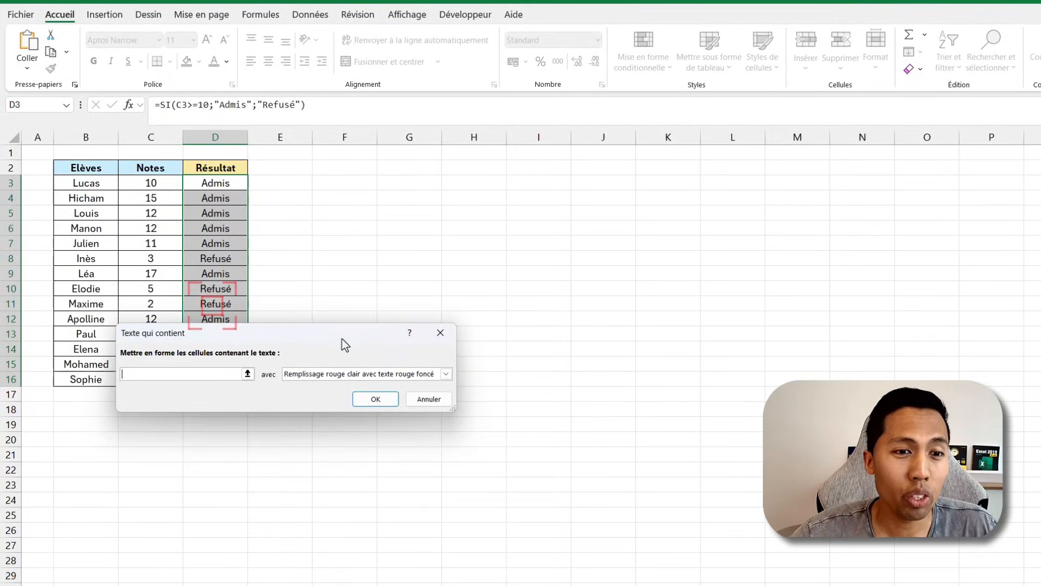
pyautogui.moveTo(345, 345); pyautogui.dragTo(612, 298)
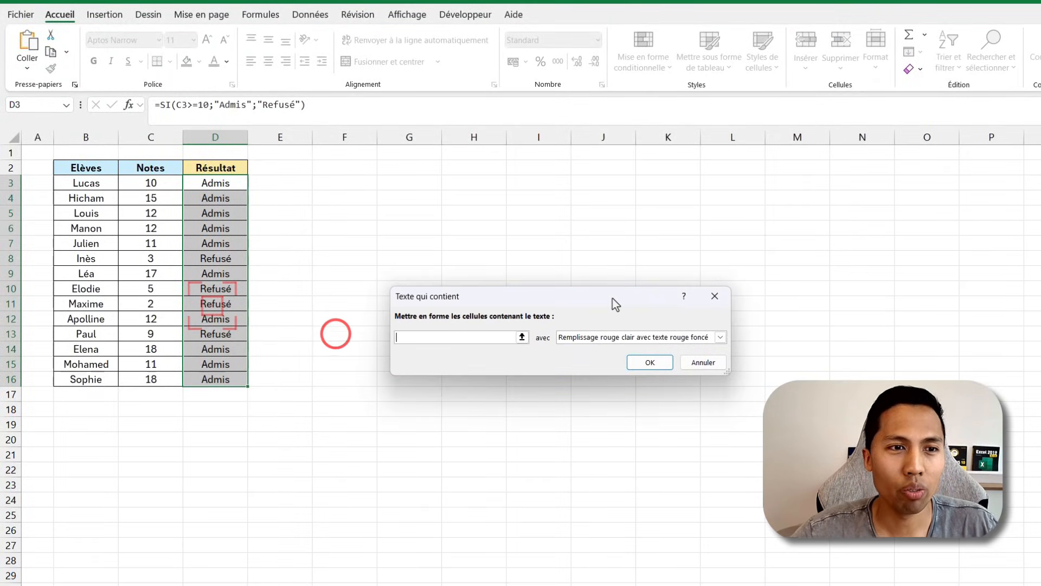
pyautogui.write('Admis')
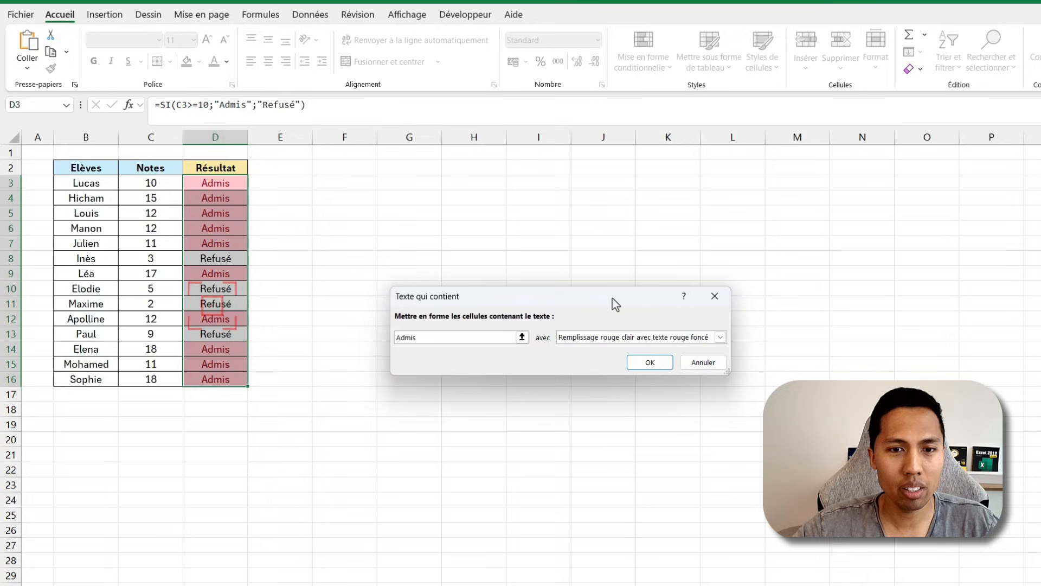
pyautogui.click(625, 337)
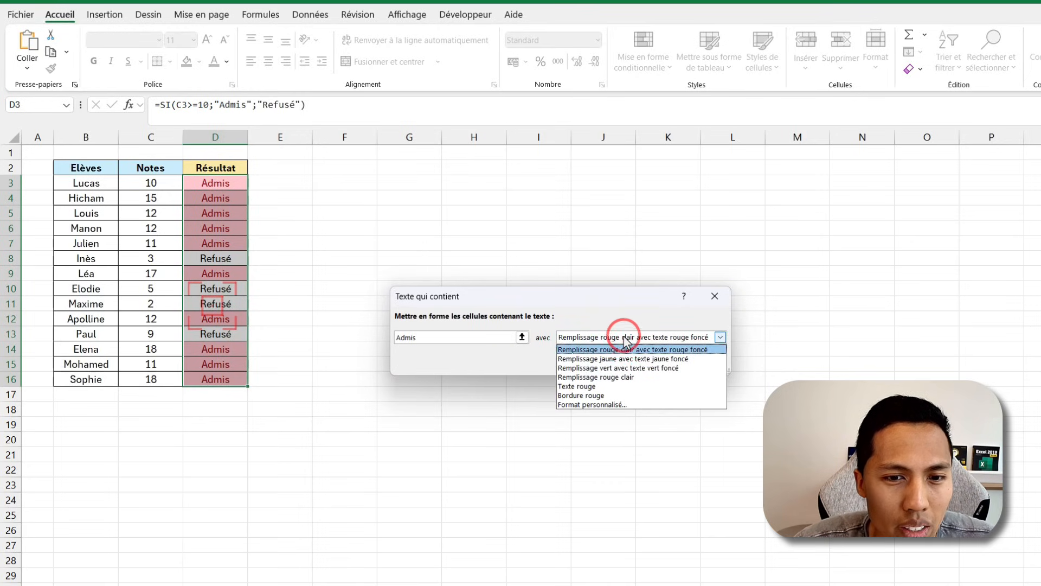
pyautogui.click(620, 368)
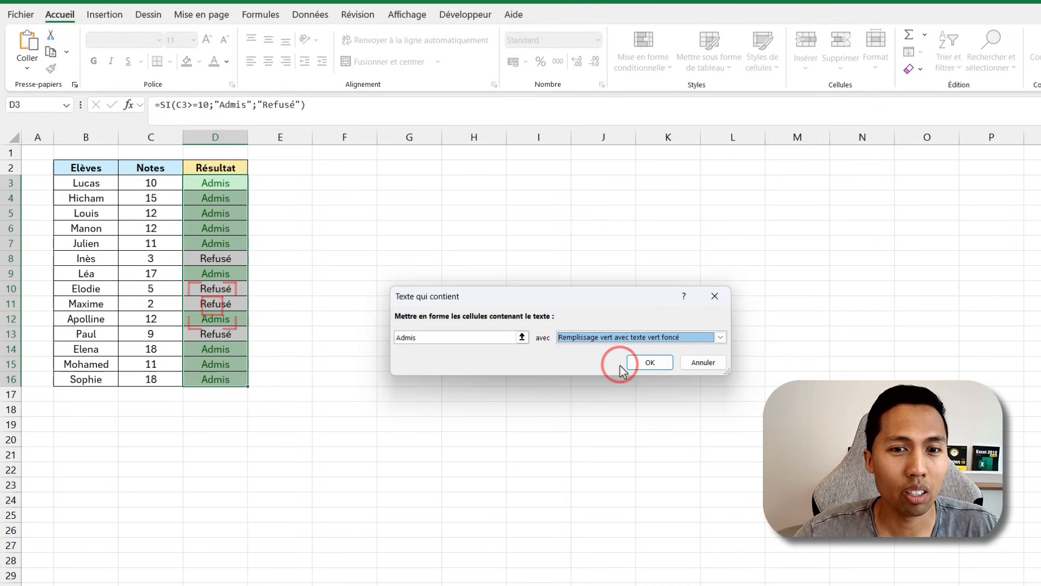
pyautogui.click(638, 362)
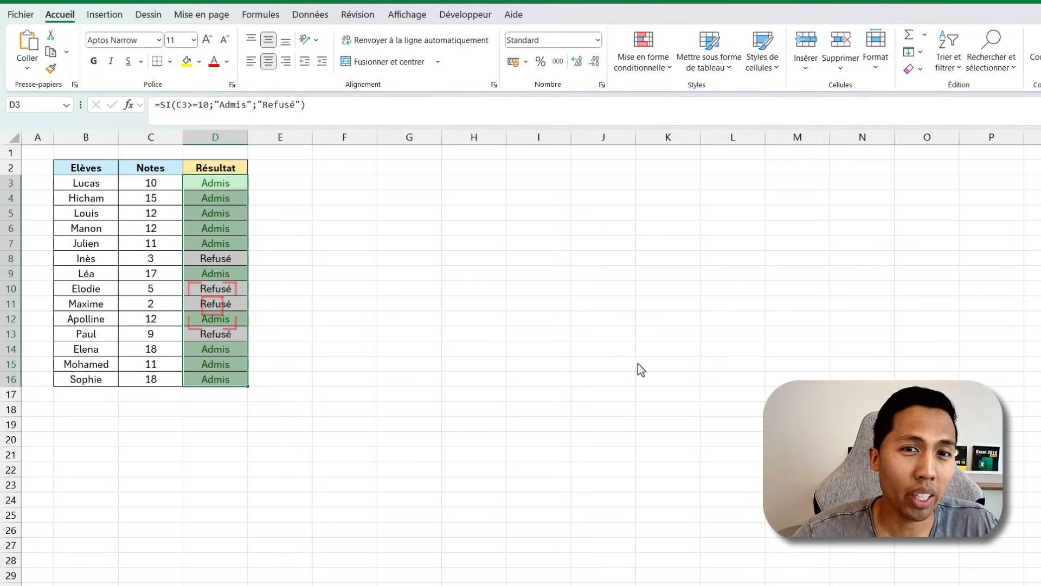
# Add a text-contains rule to the same results giving cells with "Refusé" a light red fill with dark red text
pyautogui.click(645, 59)
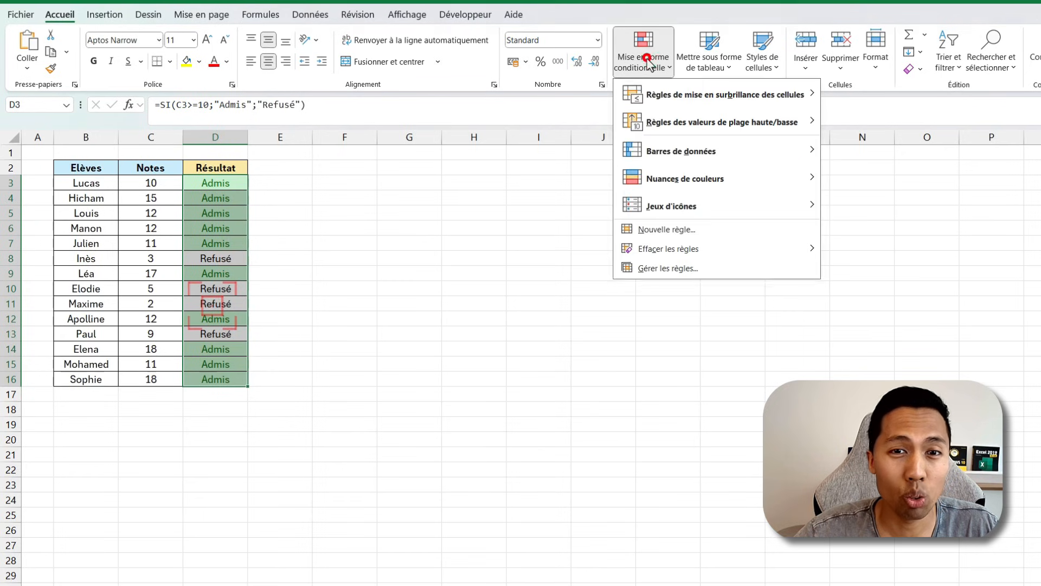
pyautogui.moveTo(669, 97)
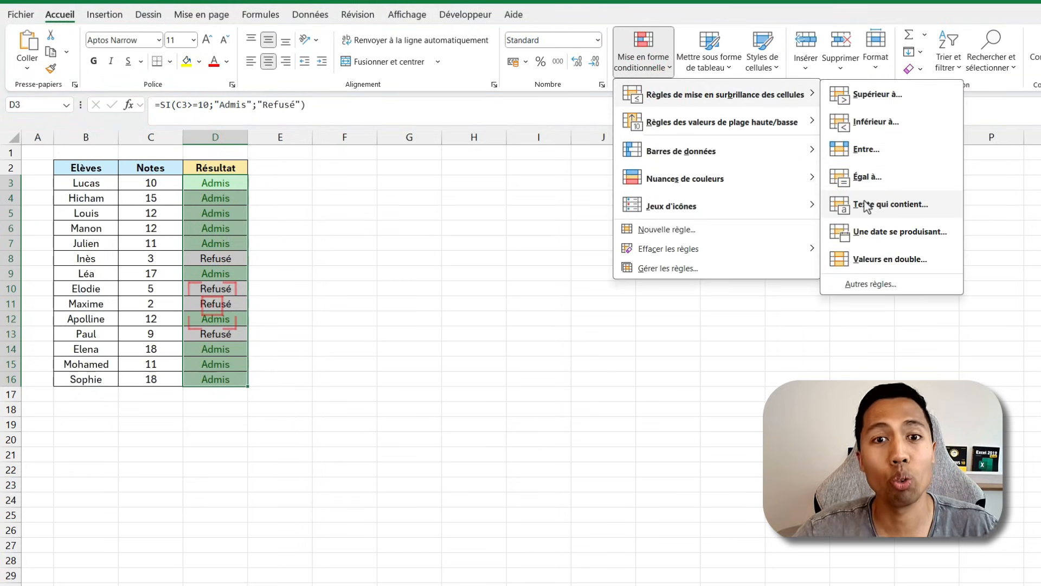
pyautogui.click(922, 204)
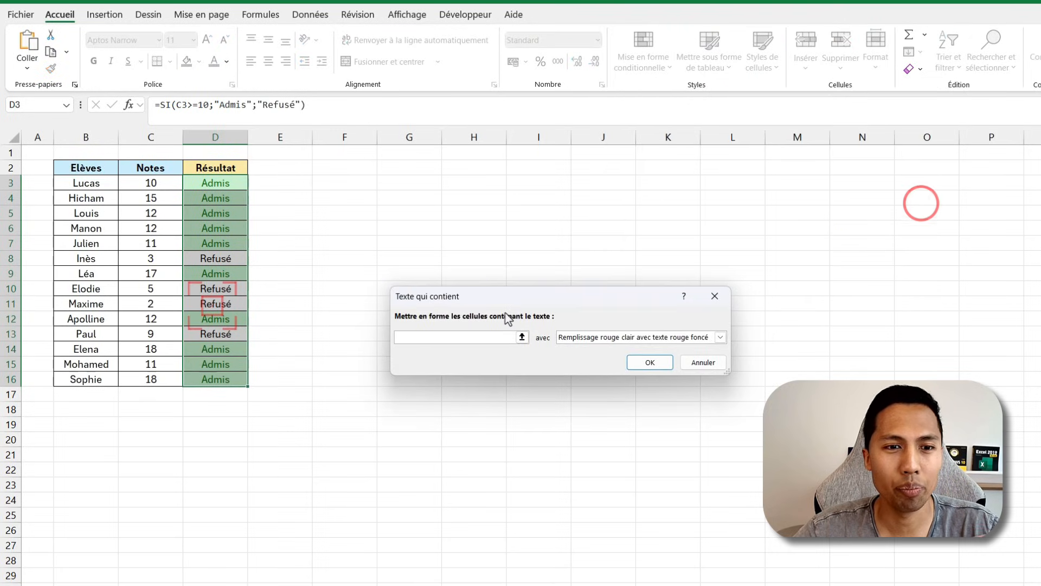
pyautogui.write('Refusé')
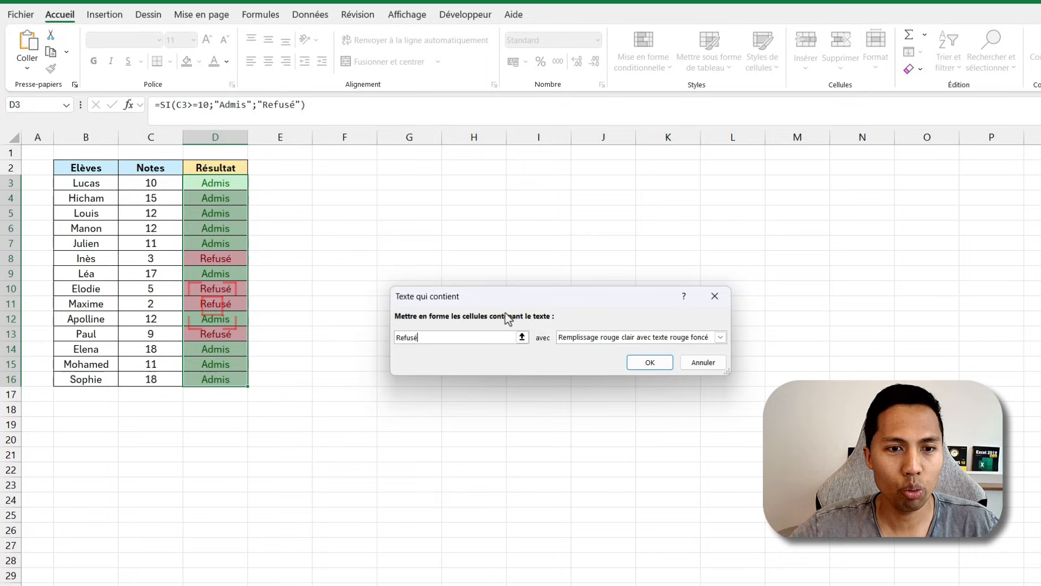
pyautogui.click(590, 339)
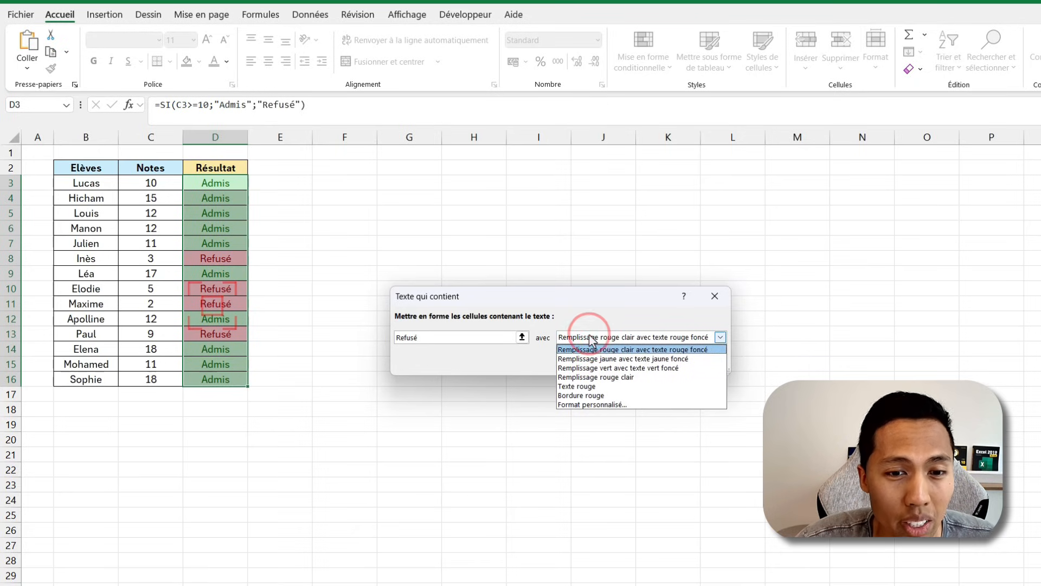
pyautogui.click(599, 337)
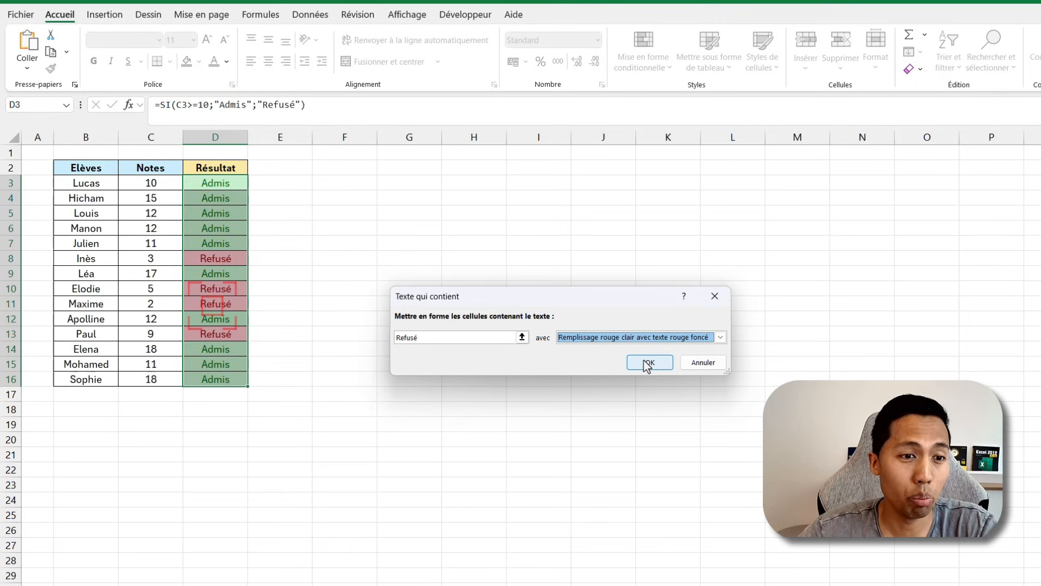
pyautogui.click(647, 363)
pyautogui.click(475, 295)
# Review the colour-coded results in D3:D16 against the grades in C3:C16 and check the formulas in D3 and D5
pyautogui.click(222, 186)
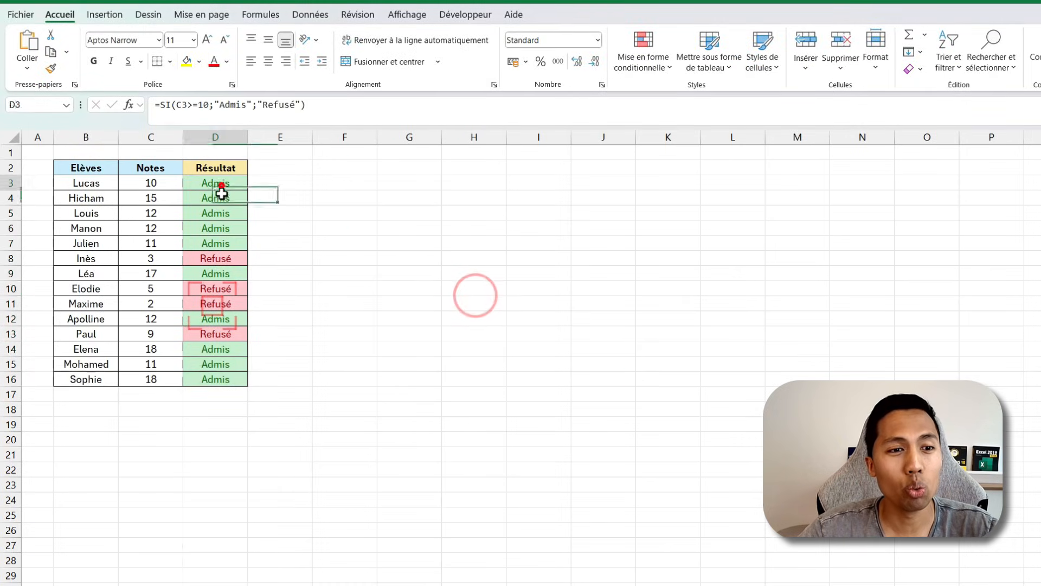
pyautogui.moveTo(222, 186); pyautogui.dragTo(239, 376)
pyautogui.click(376, 347)
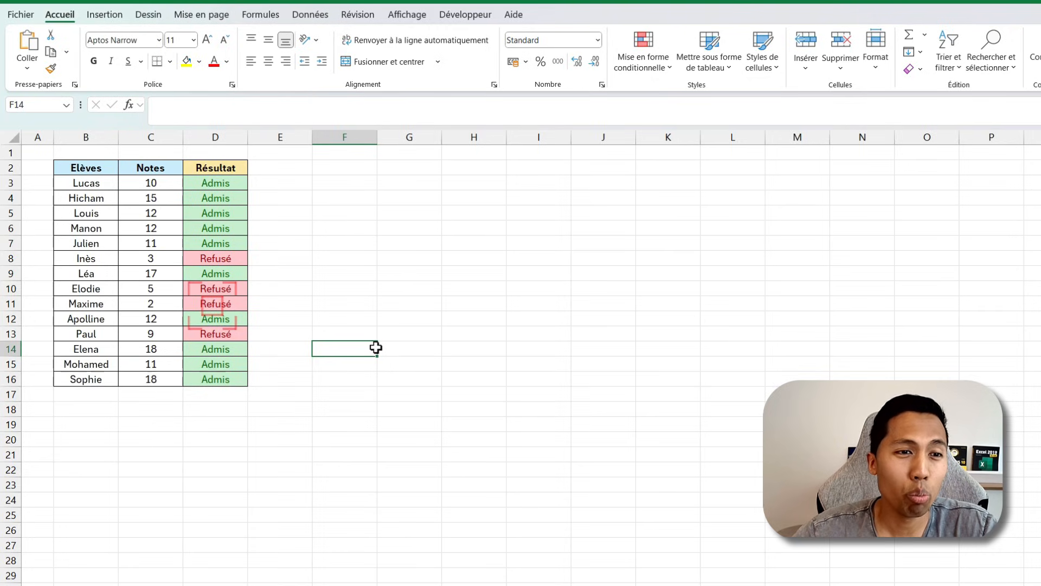
pyautogui.moveTo(239, 186); pyautogui.dragTo(228, 378)
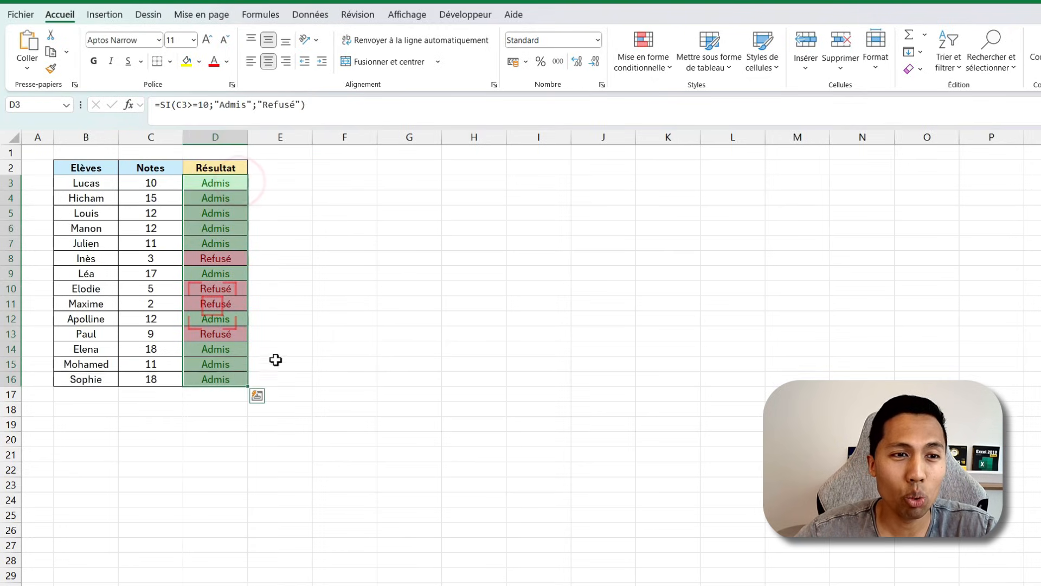
pyautogui.click(348, 347)
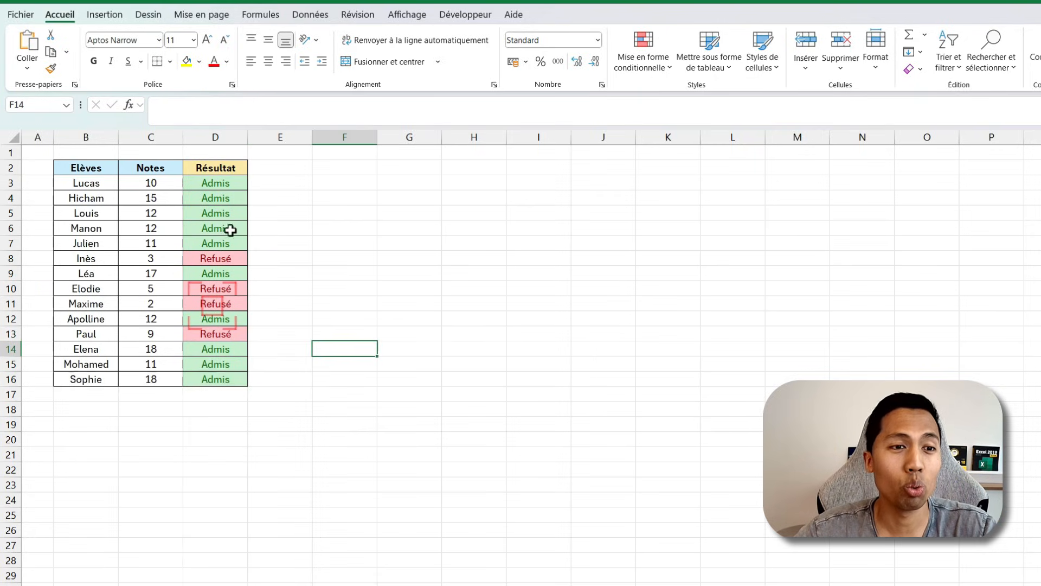
pyautogui.click(231, 184)
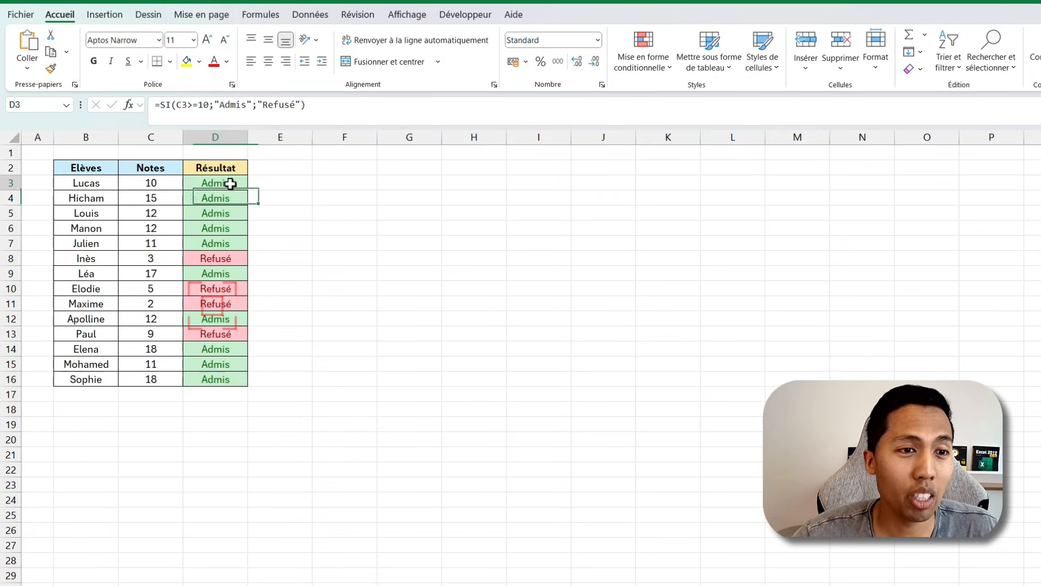
pyautogui.moveTo(231, 184); pyautogui.dragTo(259, 488)
pyautogui.click(259, 488)
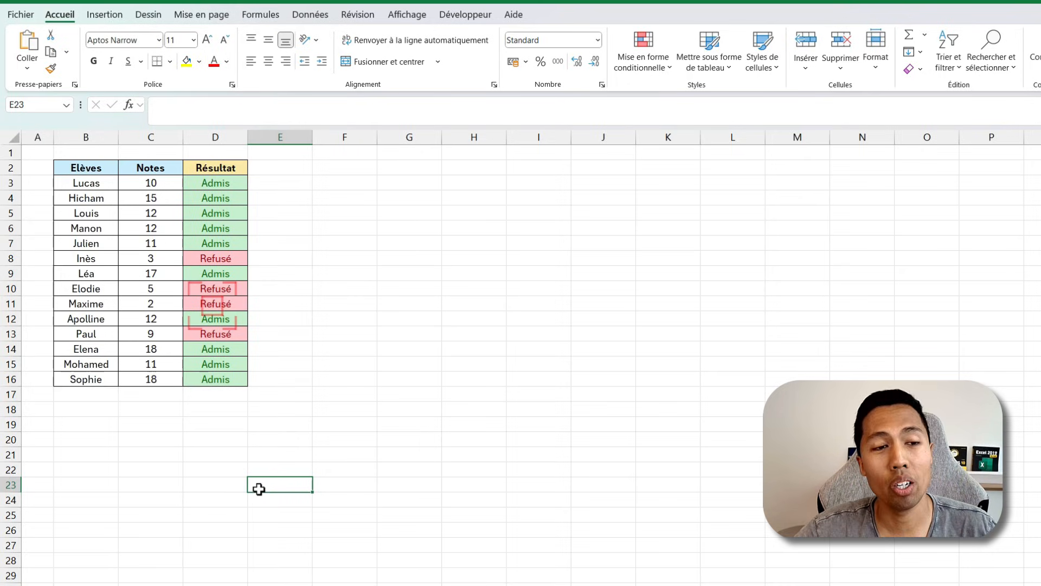
pyautogui.click(212, 186)
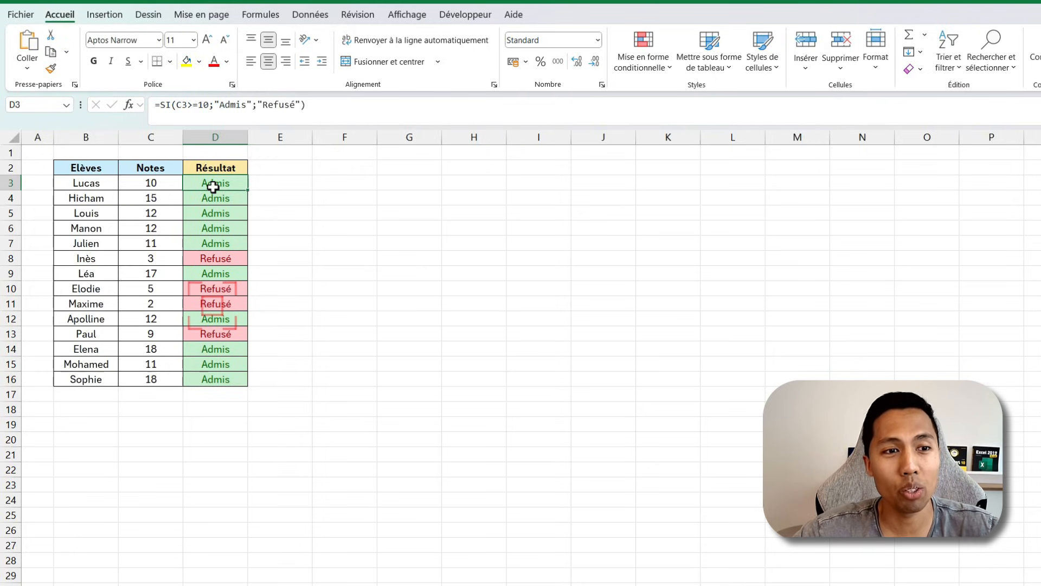
pyautogui.click(166, 198)
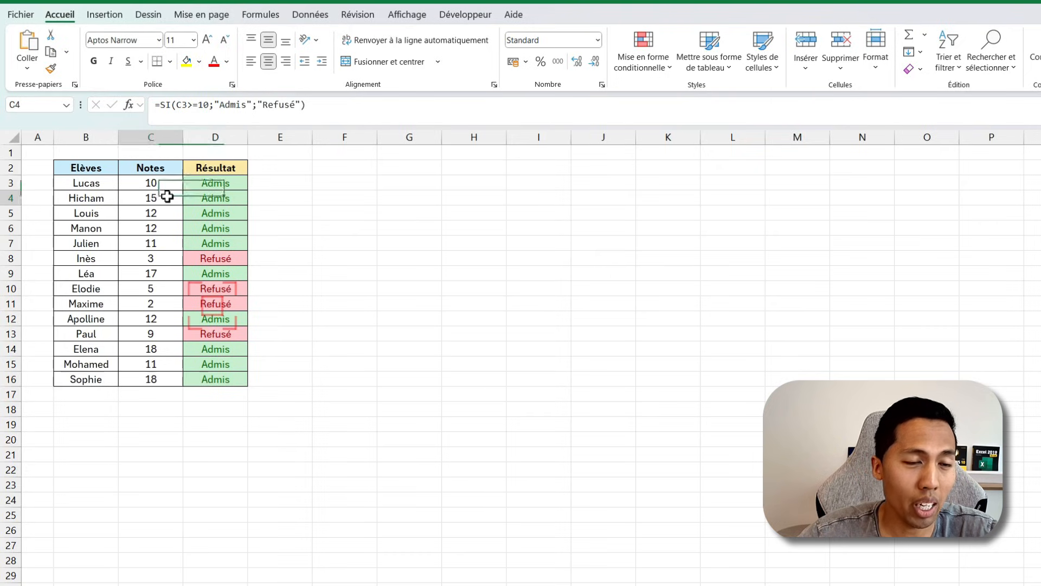
pyautogui.moveTo(170, 186); pyautogui.dragTo(160, 375)
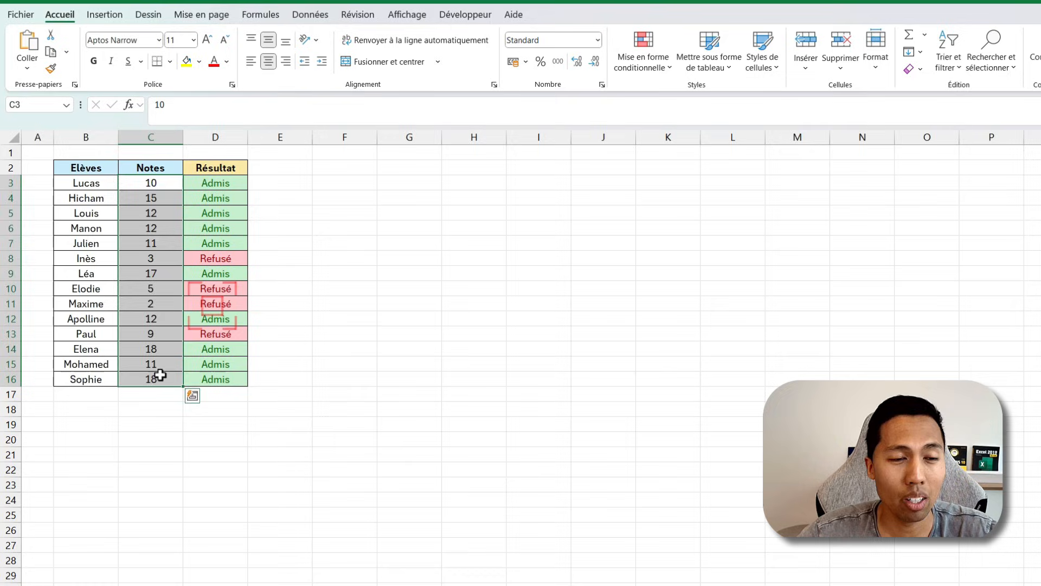
pyautogui.click(160, 374)
pyautogui.click(223, 215)
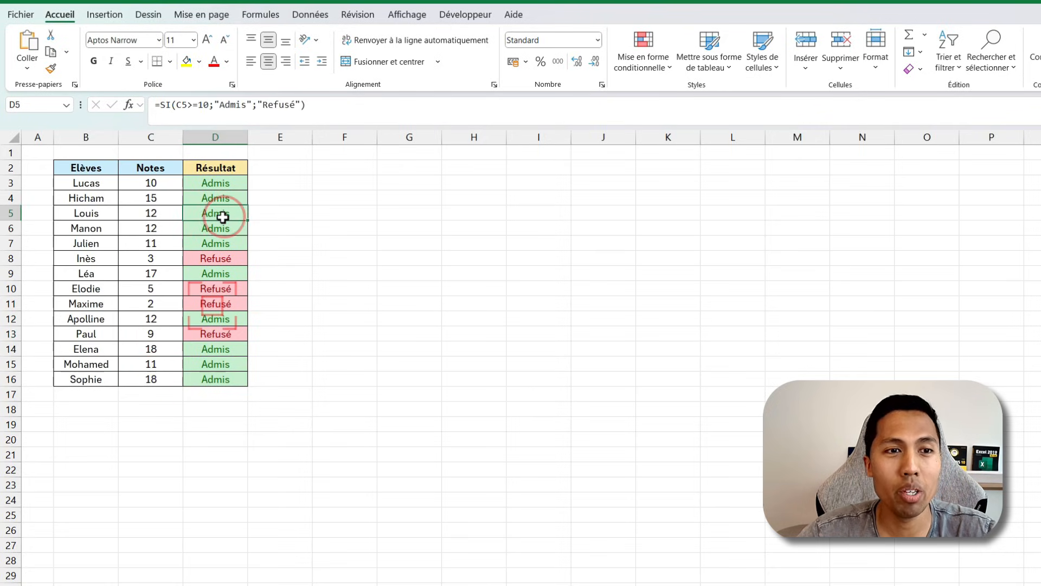
# Replace the "Admis" argument in D3's SI formula with an empty nested si() function
pyautogui.click(227, 188)
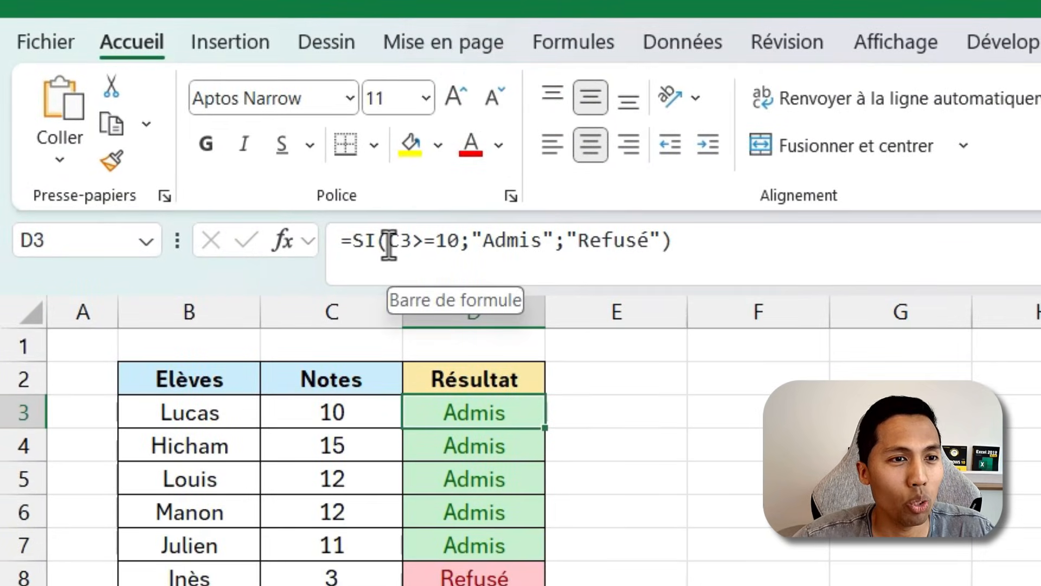
pyautogui.moveTo(389, 243); pyautogui.dragTo(458, 245)
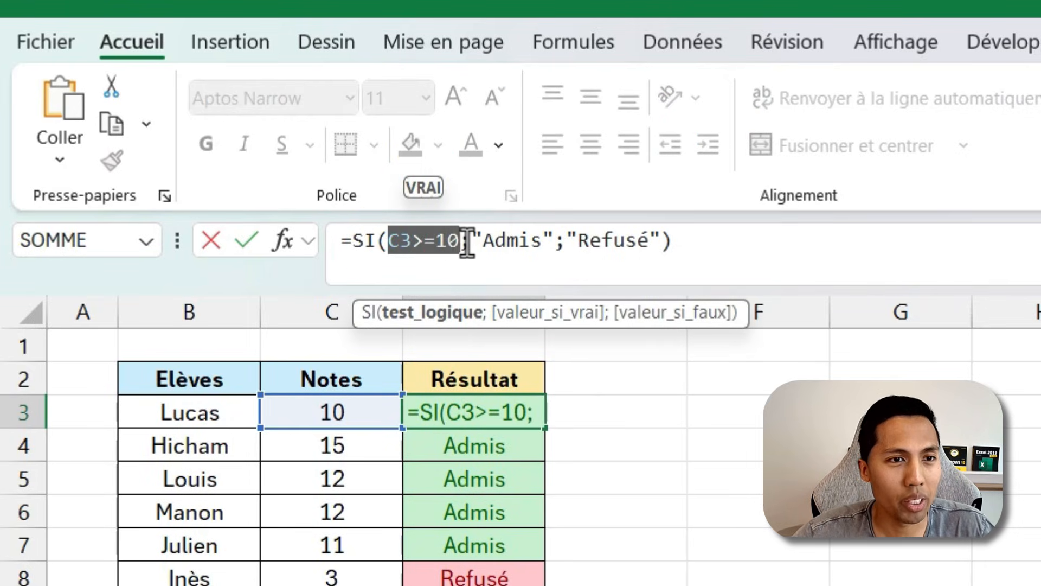
pyautogui.moveTo(471, 240); pyautogui.dragTo(552, 238)
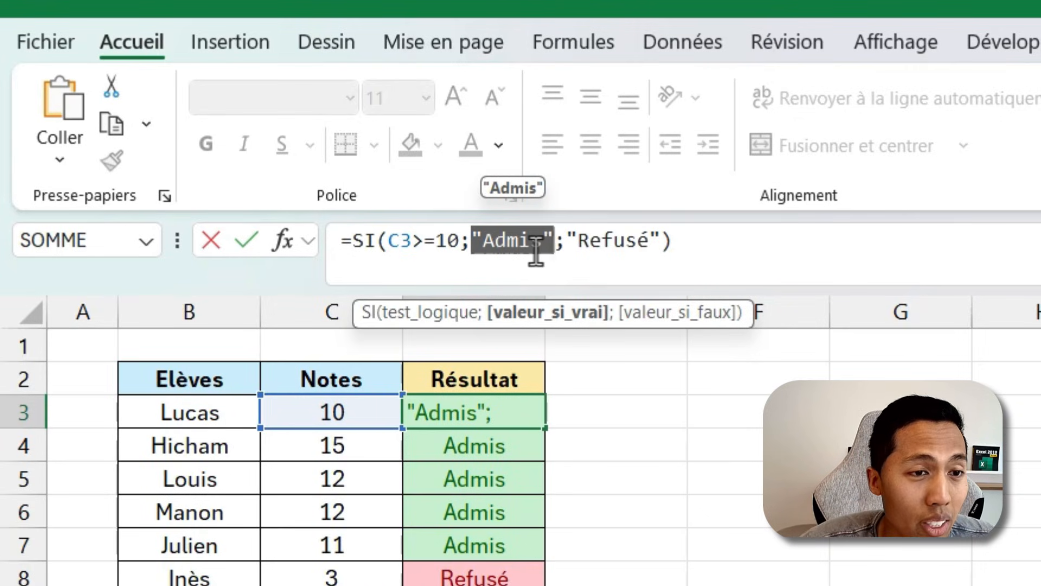
pyautogui.click(531, 240)
pyautogui.moveTo(472, 240); pyautogui.dragTo(546, 232)
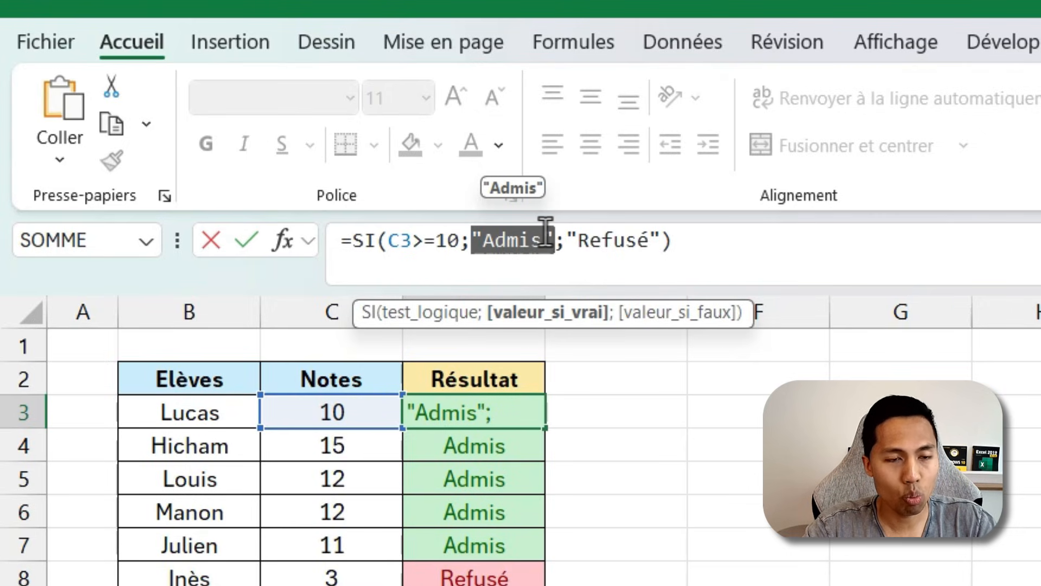
pyautogui.write('si')
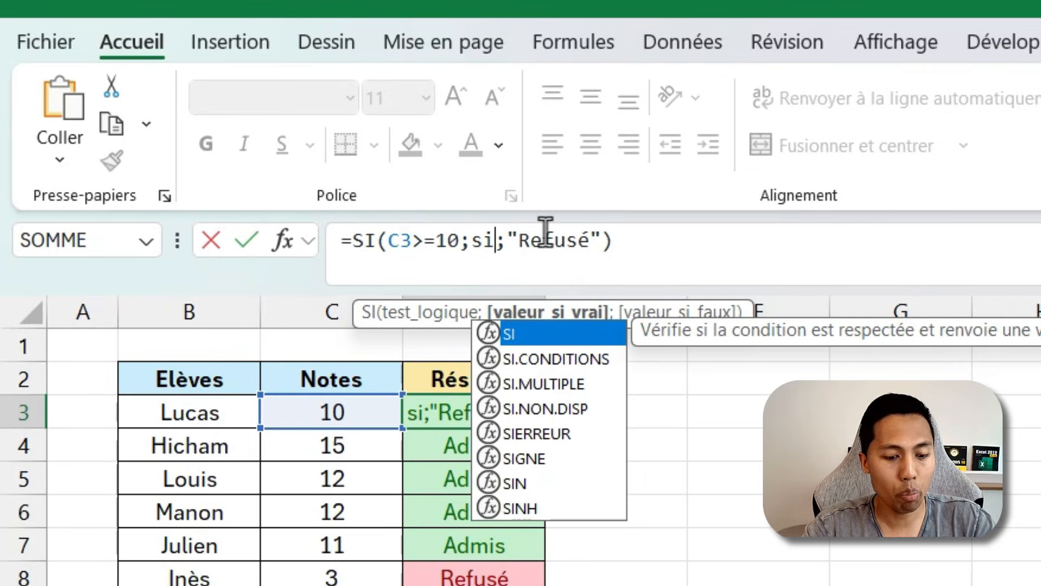
pyautogui.write('()')
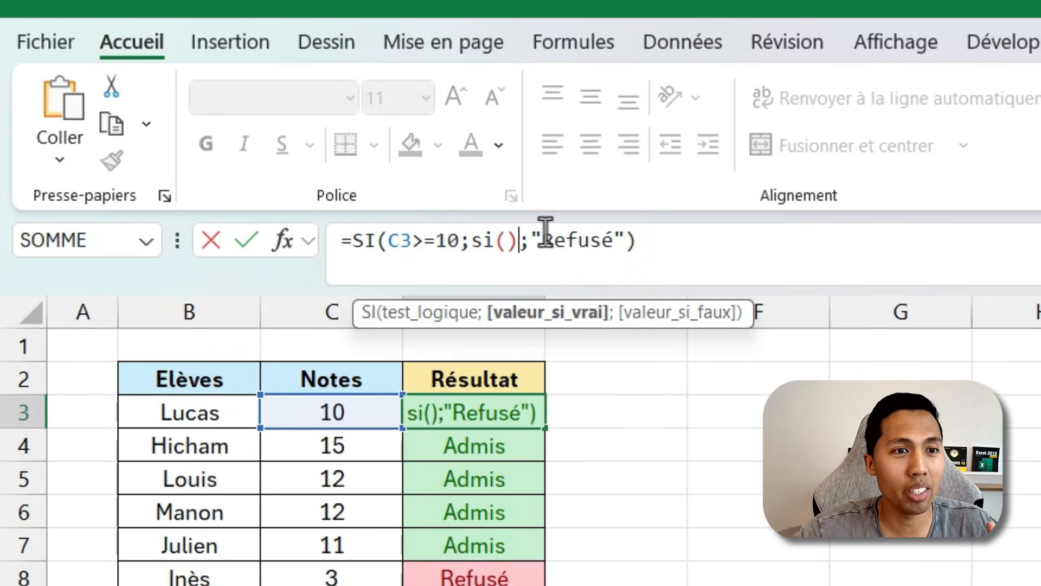
# Complete D3's nested SI with the test C3>=15, returning "Admis avec mention" if true and "Admis" if false, and validate the formula
pyautogui.click(504, 241)
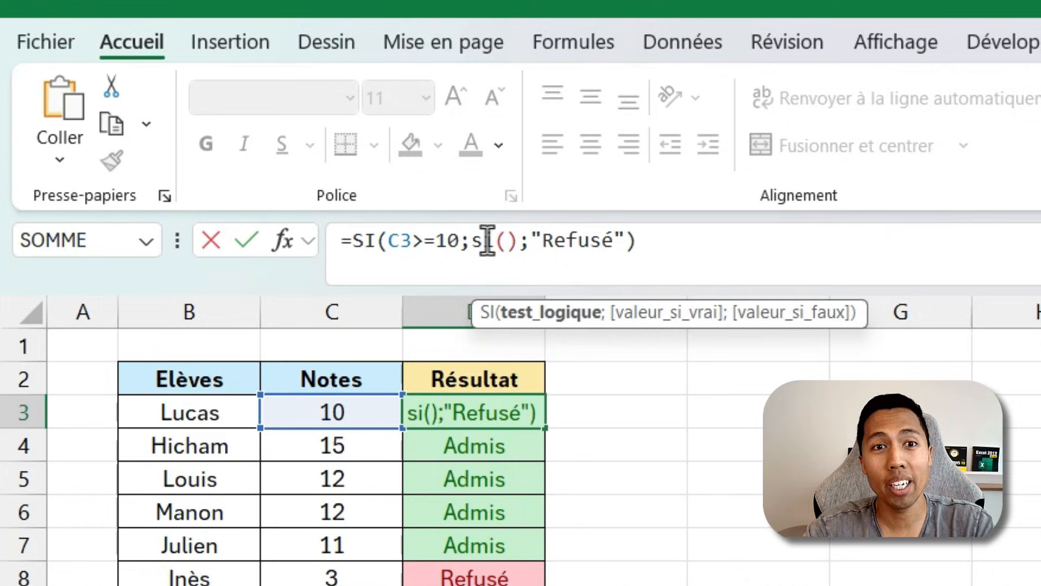
pyautogui.click(341, 412)
pyautogui.write('>=')
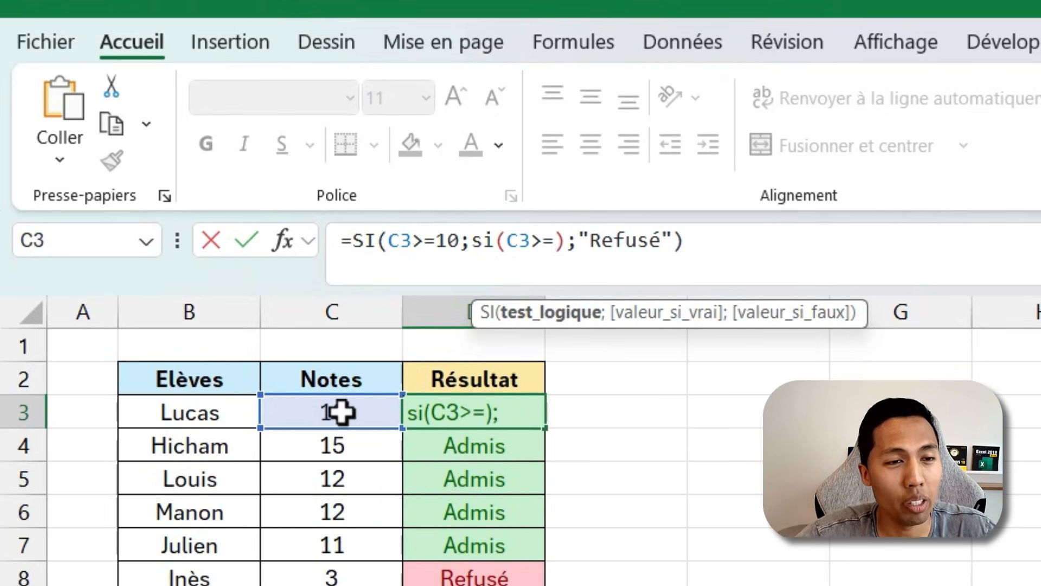
pyautogui.write('15')
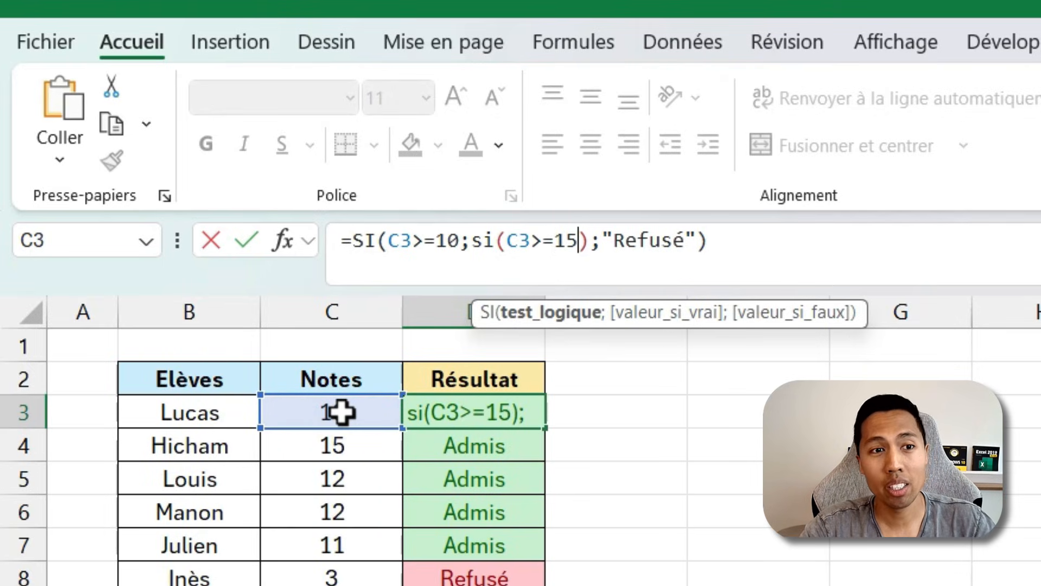
pyautogui.write(';')
pyautogui.write('"Admis a')
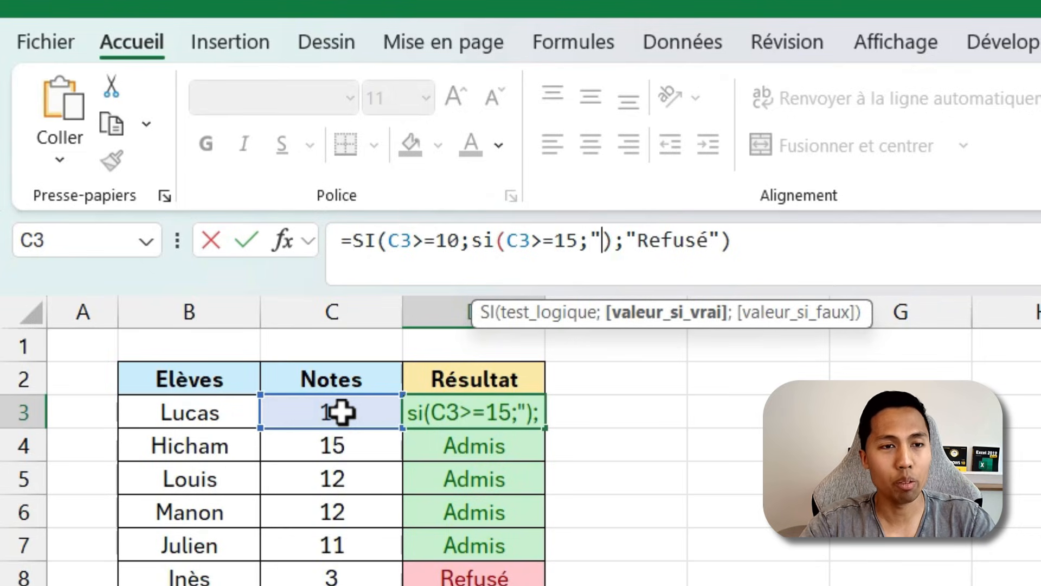
pyautogui.write('vec mention"')
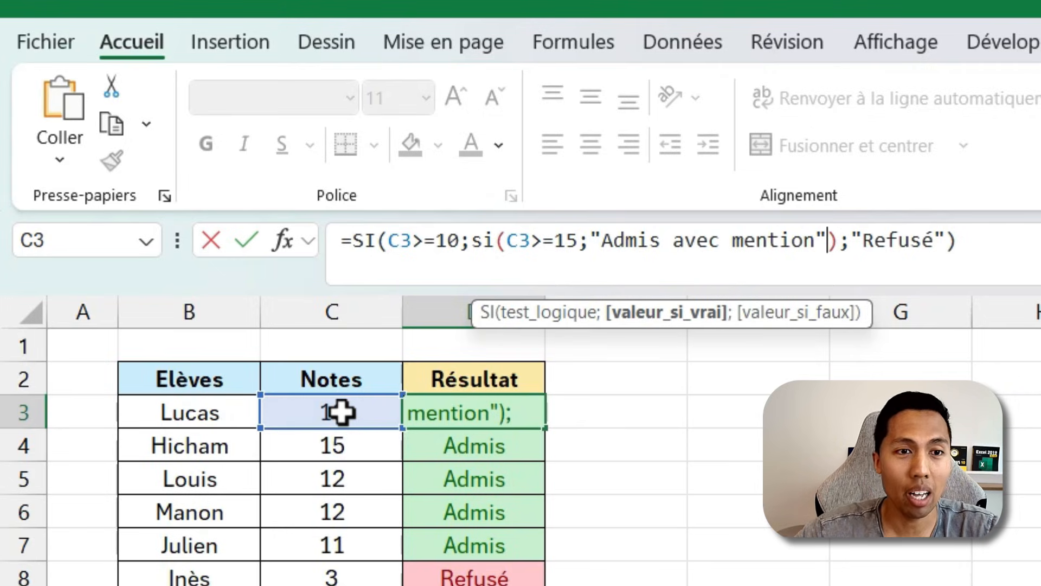
pyautogui.write(';"')
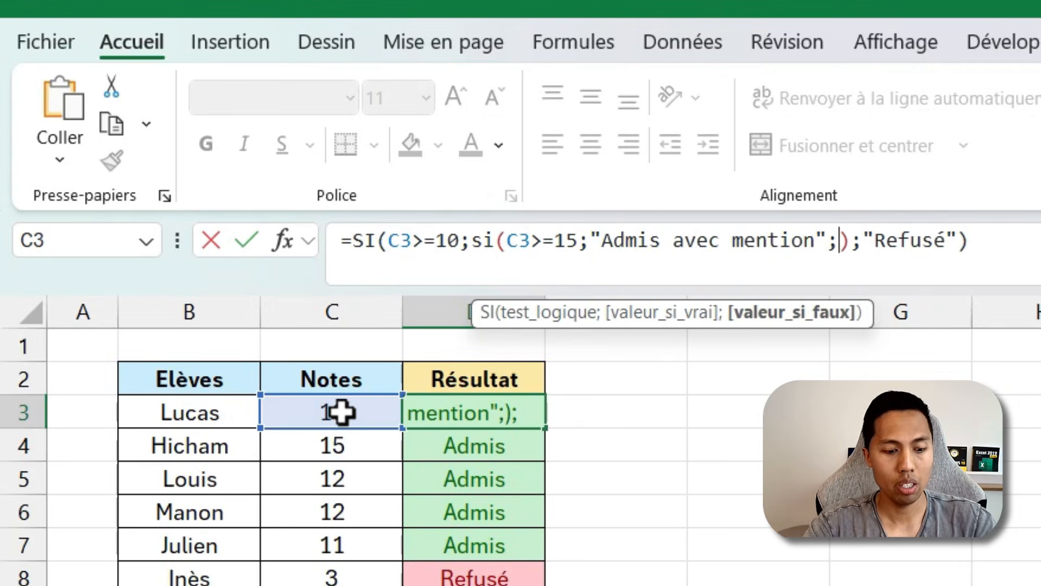
pyautogui.write('Admis"')
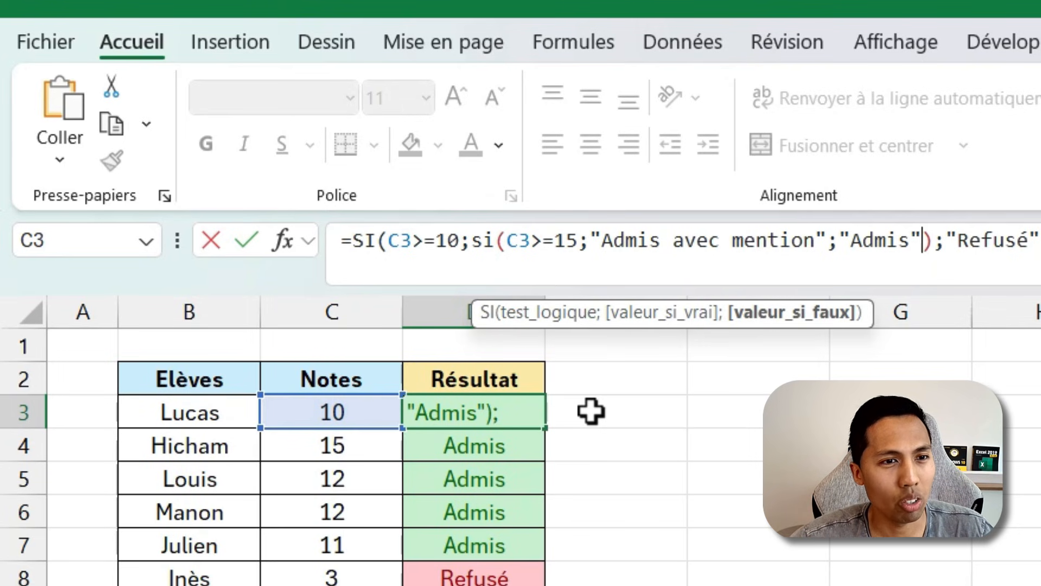
pyautogui.press('Return')
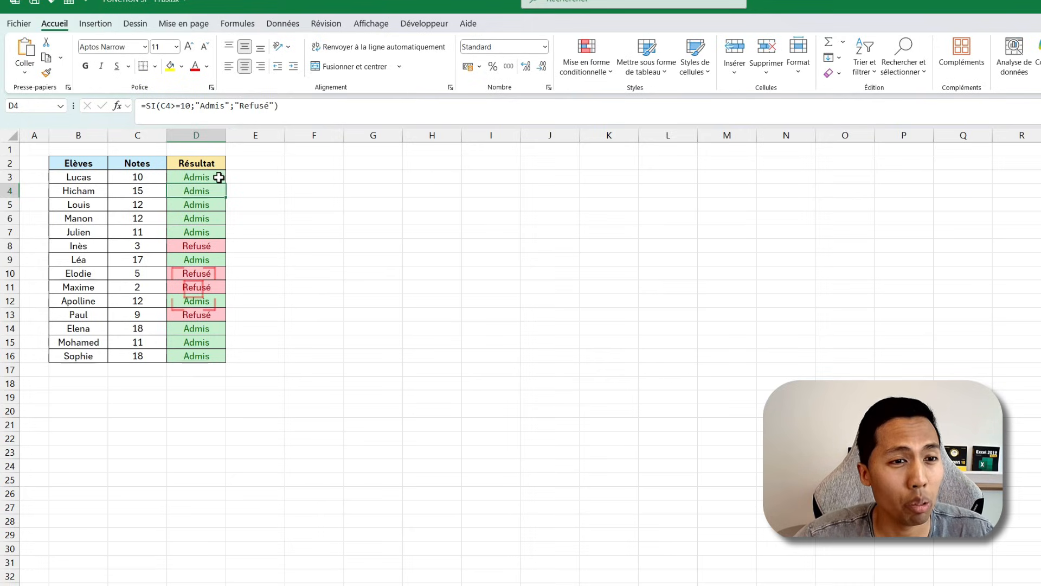
pyautogui.click(195, 105)
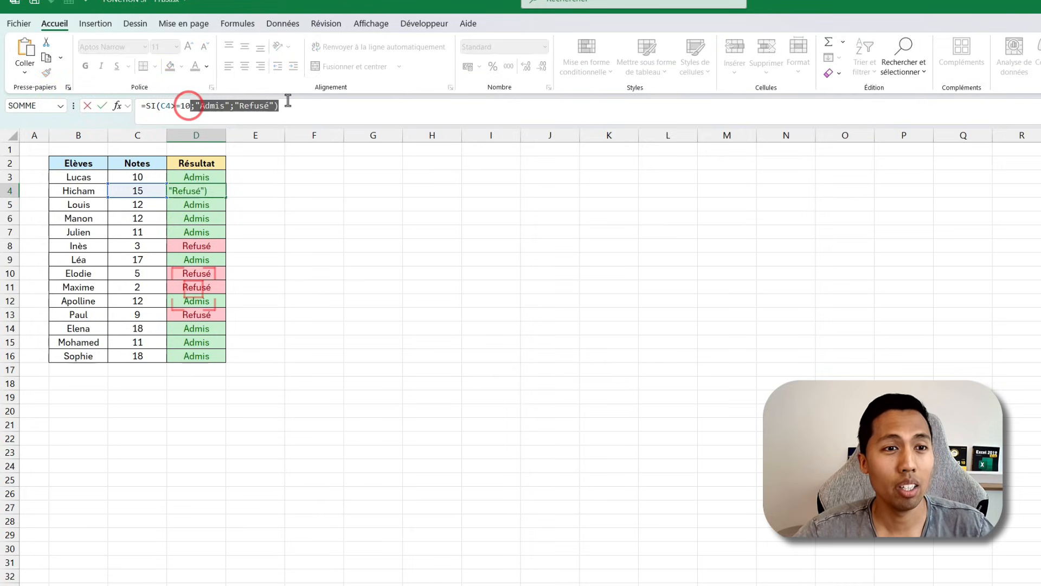
pyautogui.click(288, 100)
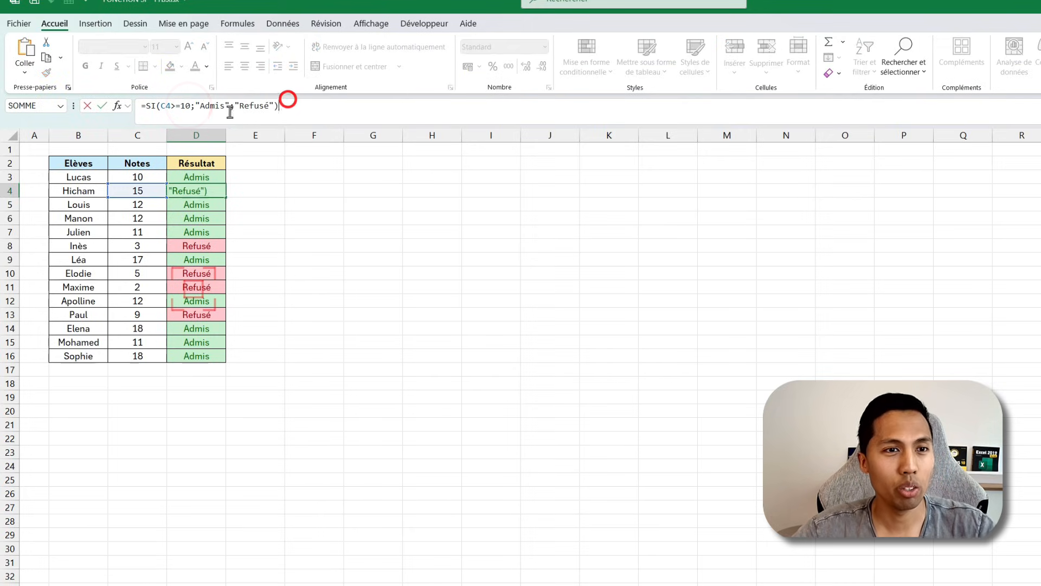
pyautogui.press('Escape')
# Copy D3's nested SI formula down to D16 and autofit column D to its contents
pyautogui.click(218, 176)
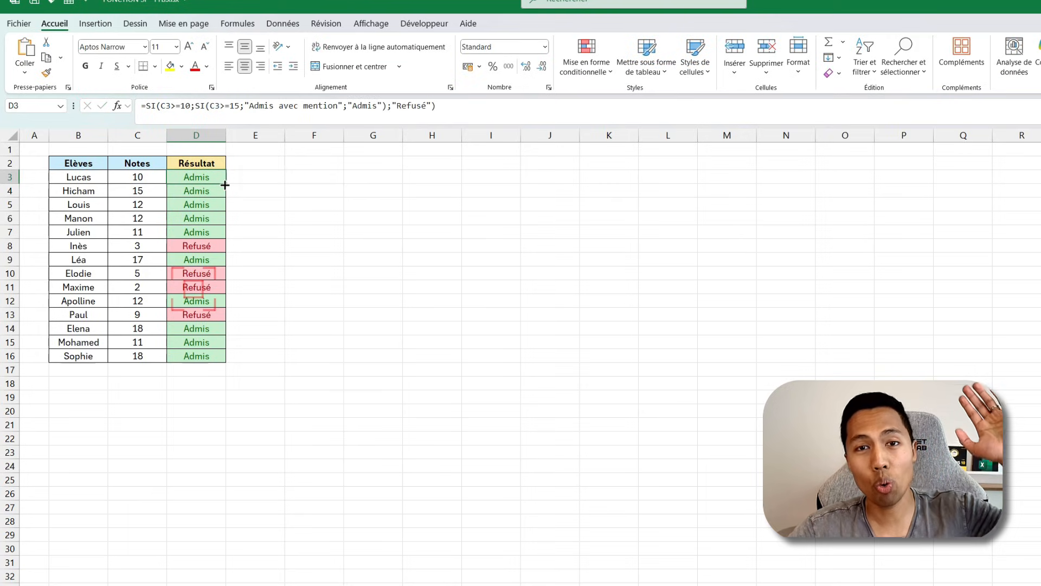
pyautogui.doubleClick(225, 184)
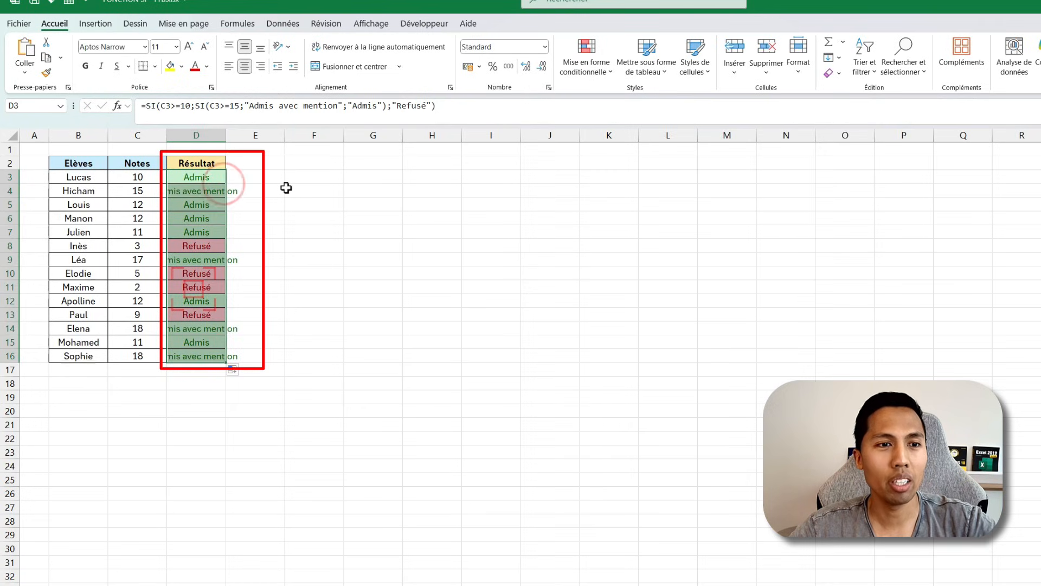
pyautogui.doubleClick(228, 137)
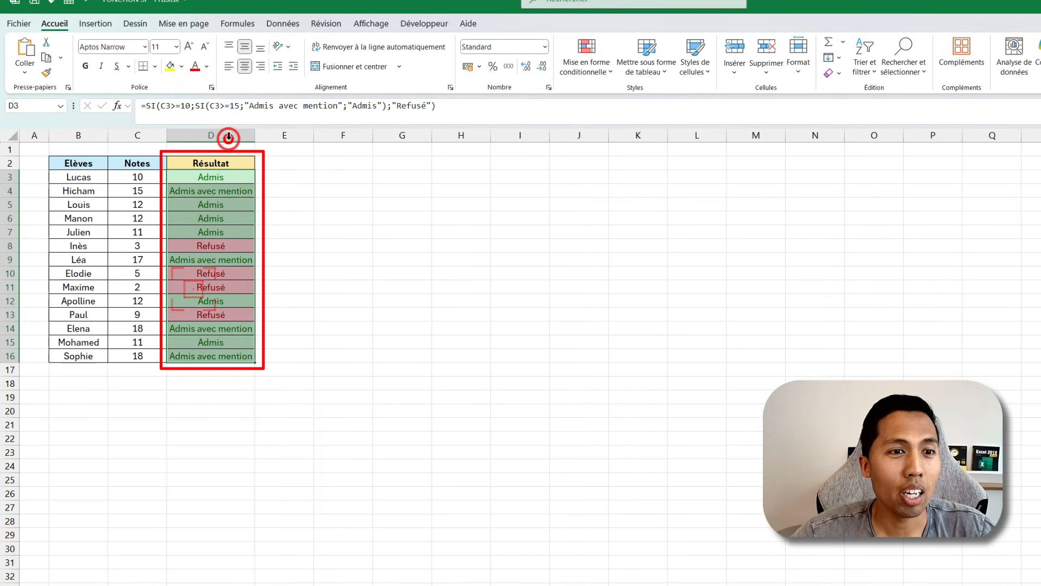
pyautogui.click(300, 187)
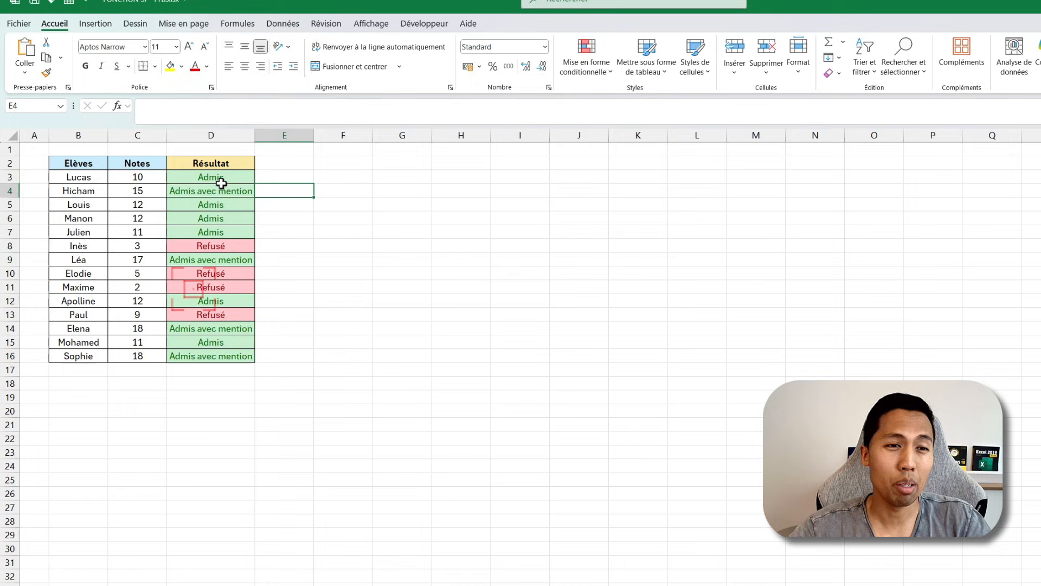
# Review the conditional formatting rules applied to D3, particularly the "Admis" text rule, and check the formula in D4
pyautogui.click(221, 179)
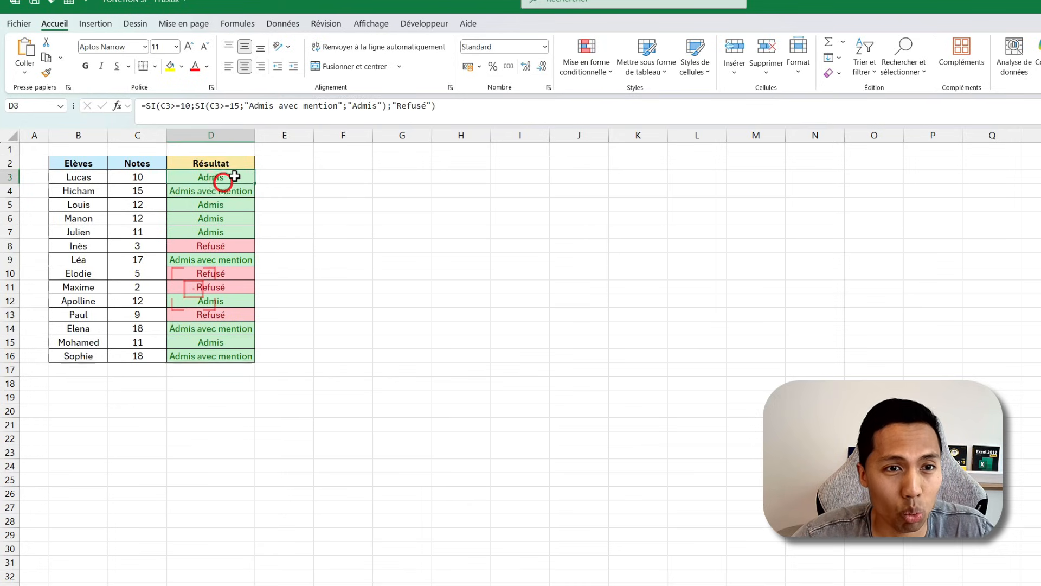
pyautogui.click(596, 79)
pyautogui.click(609, 252)
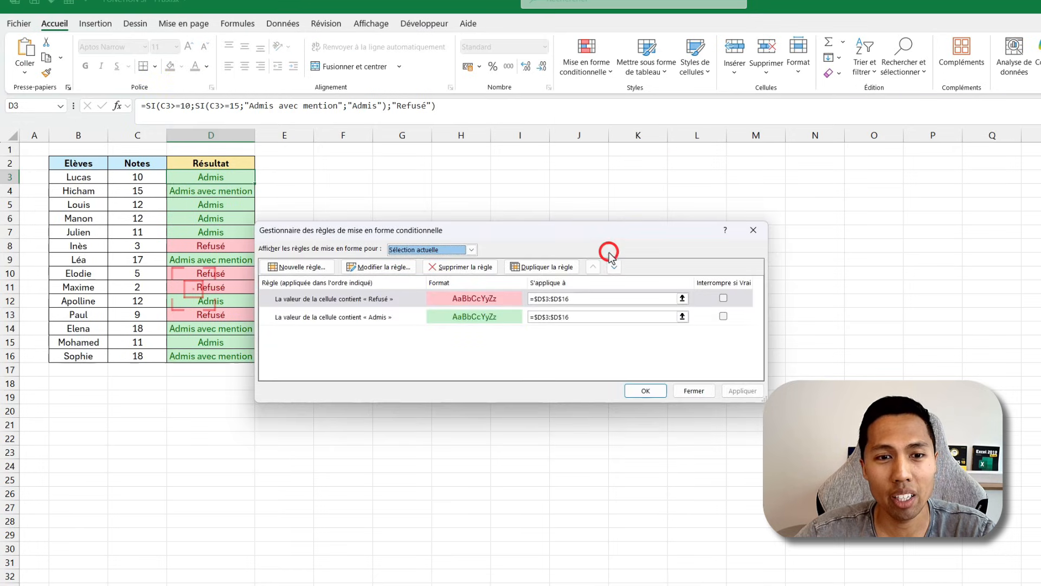
pyautogui.click(436, 315)
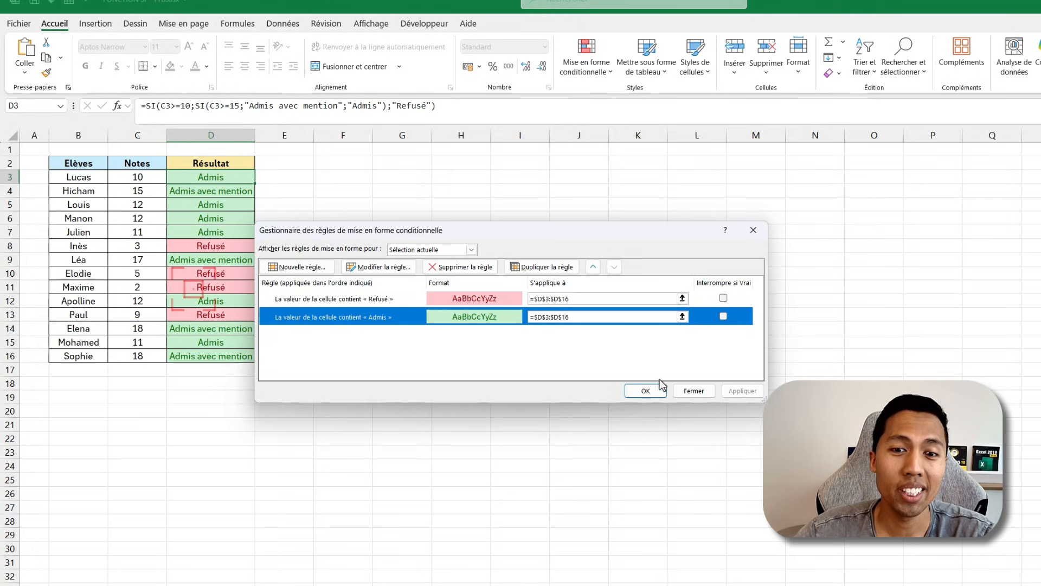
pyautogui.click(681, 388)
pyautogui.click(200, 194)
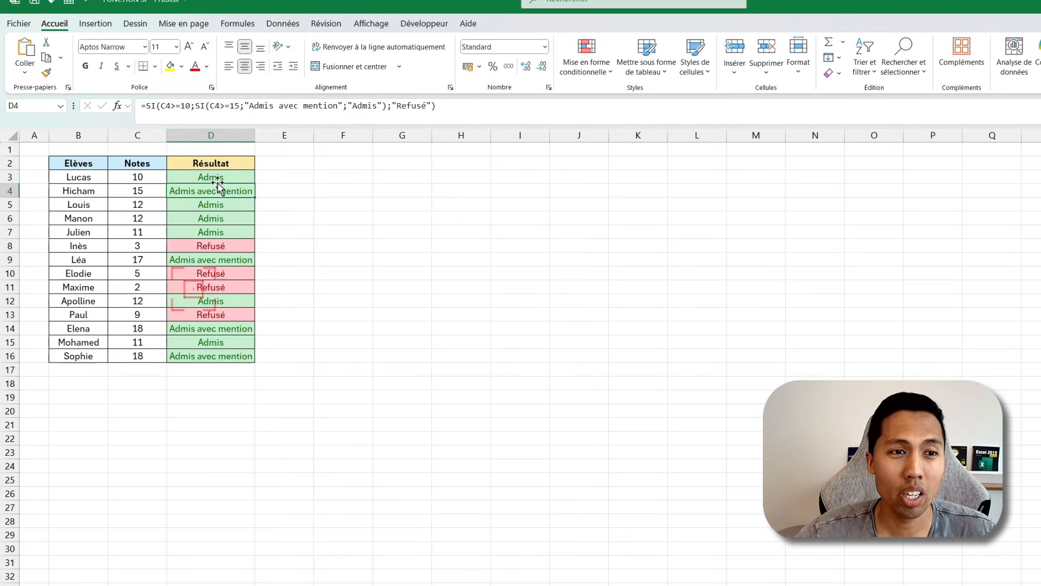
# Add a text-contains rule to D3:D16 giving cells with "Admis avec mention" a yellow fill with dark yellow text
pyautogui.moveTo(215, 178); pyautogui.dragTo(228, 353)
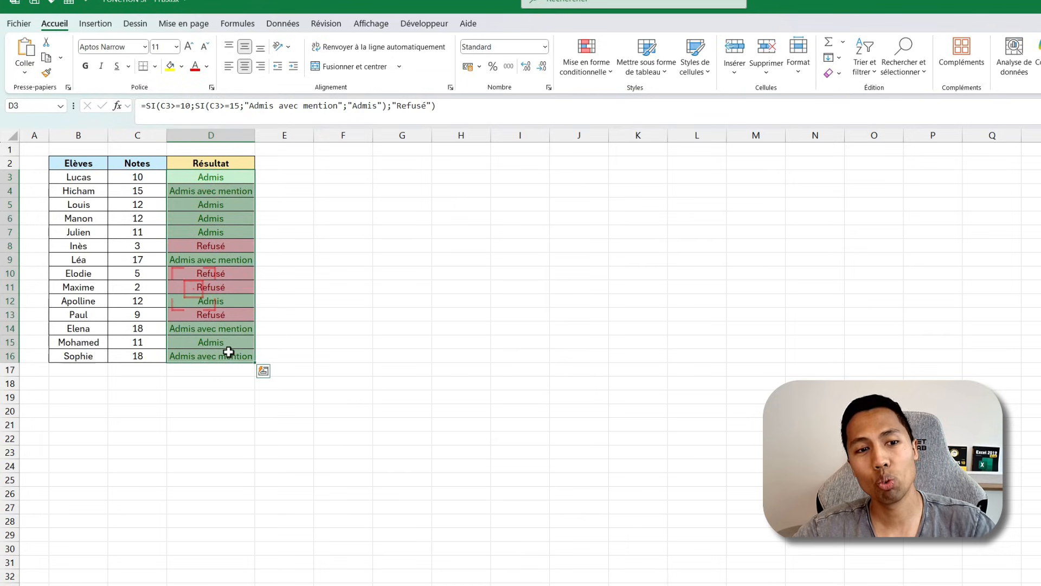
pyautogui.click(585, 61)
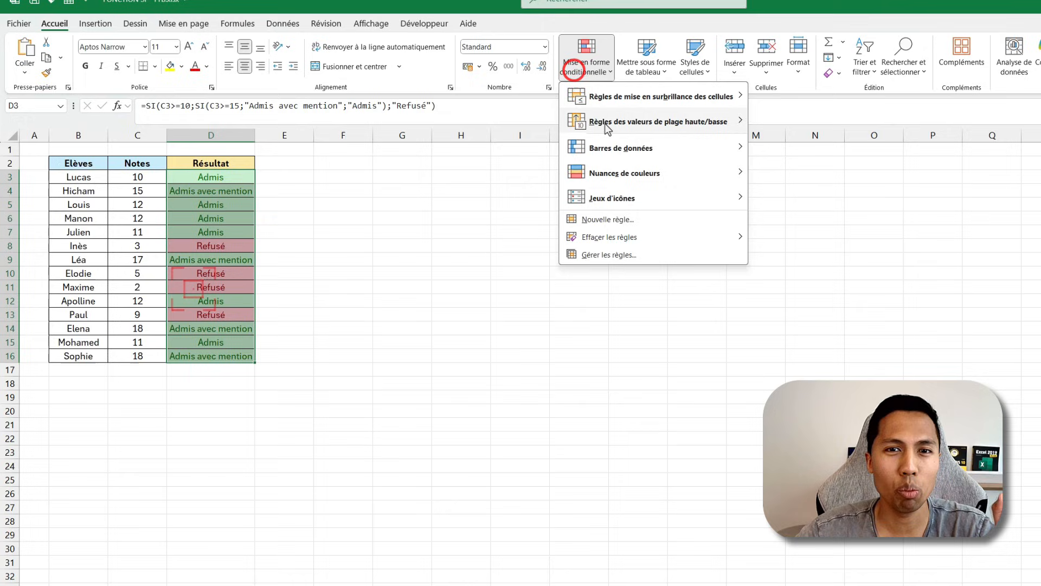
pyautogui.moveTo(645, 103)
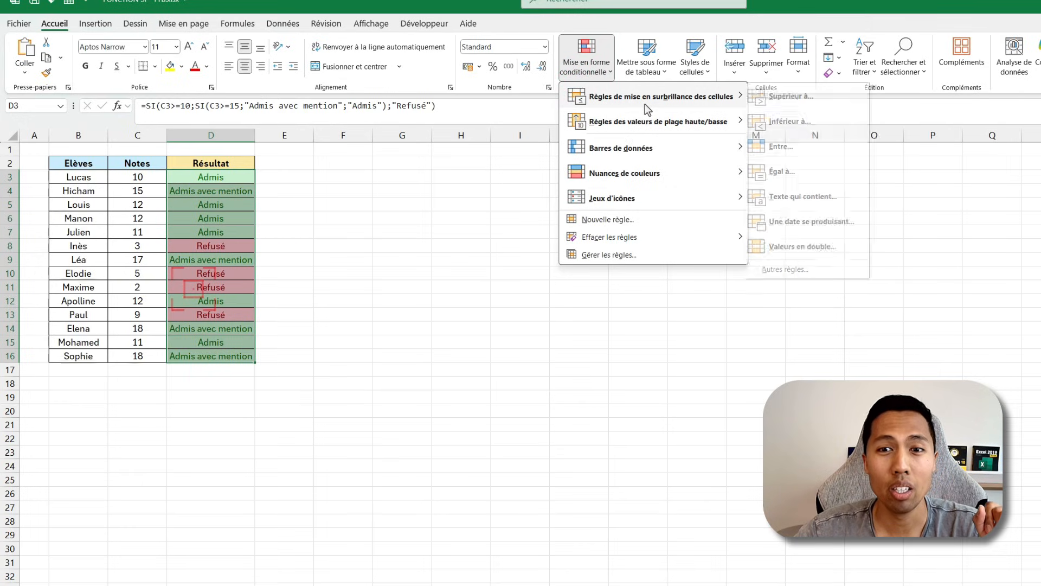
pyautogui.click(798, 199)
pyautogui.write('Ad')
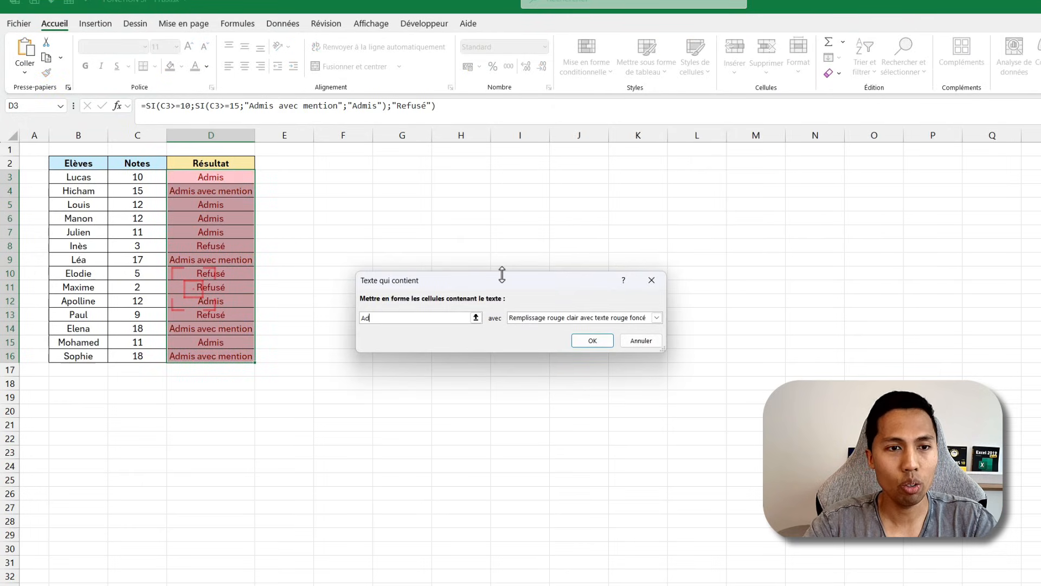
pyautogui.write('mis avec mention')
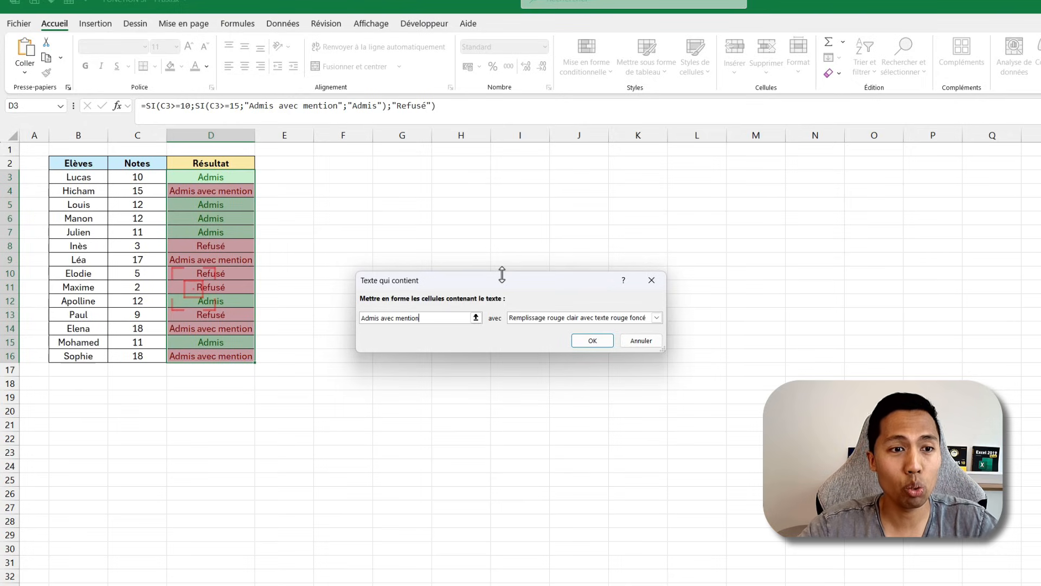
pyautogui.click(542, 317)
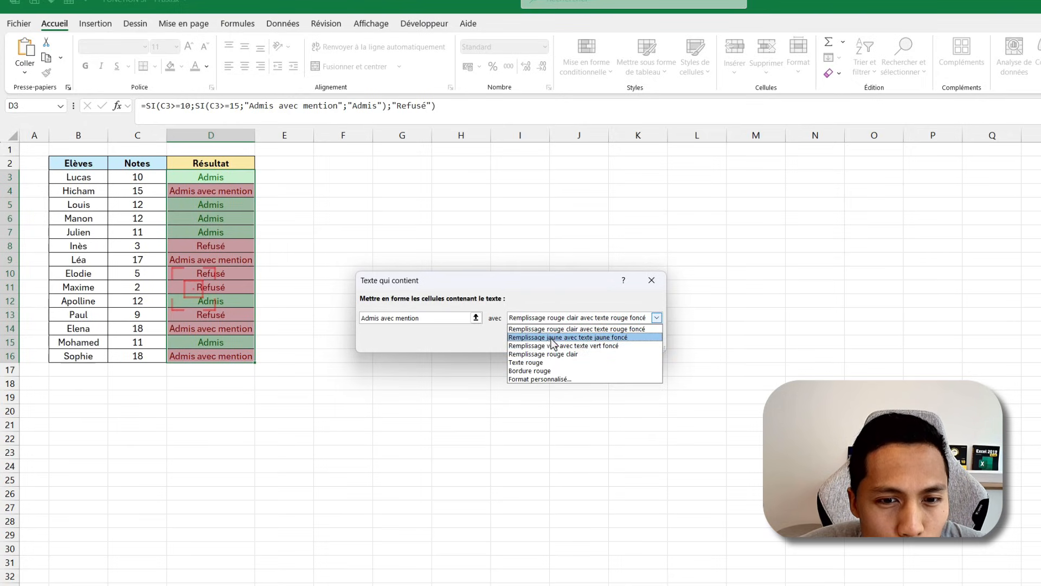
pyautogui.click(552, 337)
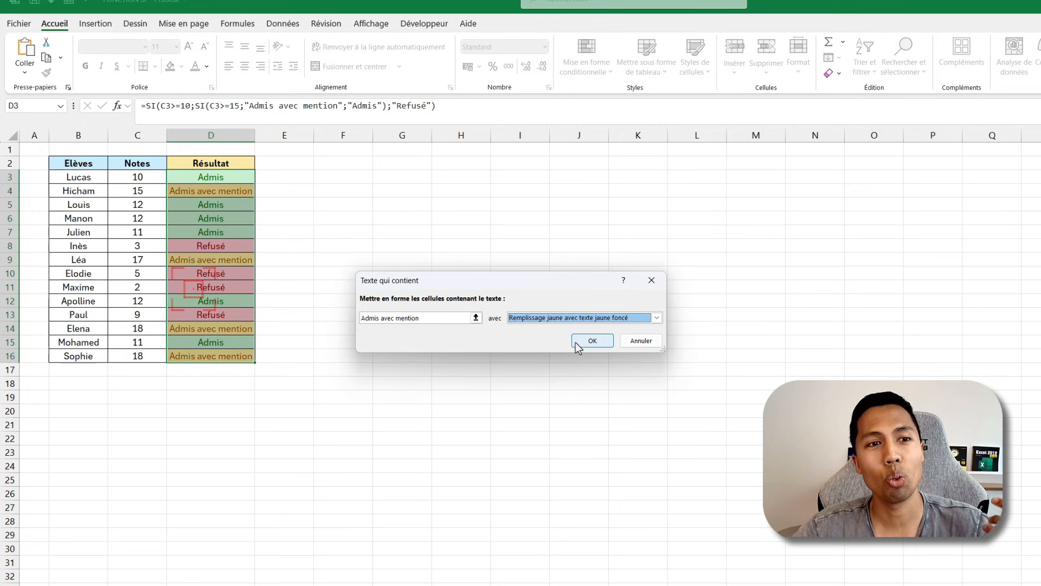
pyautogui.click(576, 341)
pyautogui.click(458, 312)
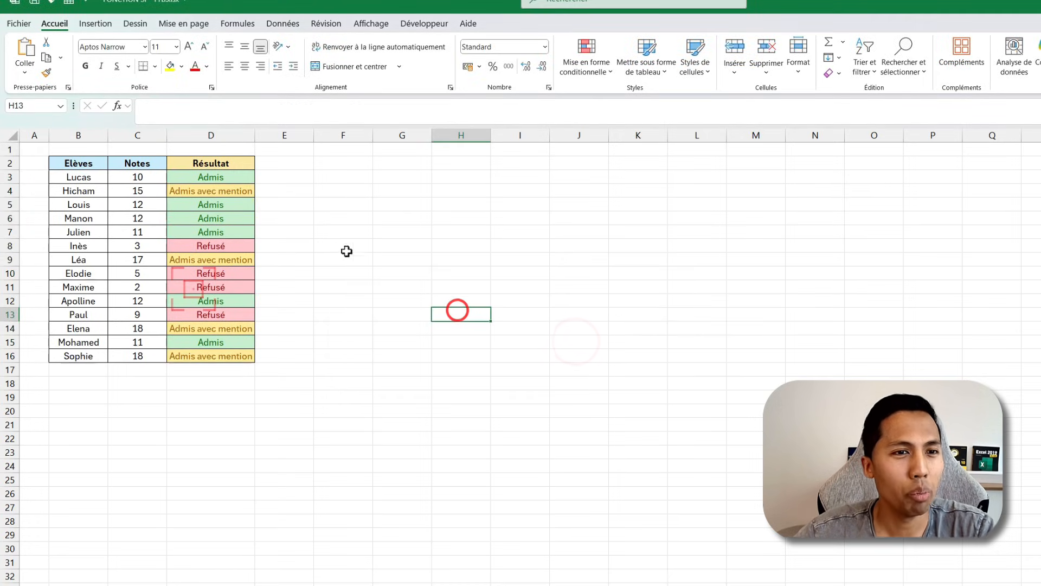
# Review the three-colour results in column D, checking the cells D3, D4 and D8
pyautogui.click(239, 179)
pyautogui.click(237, 193)
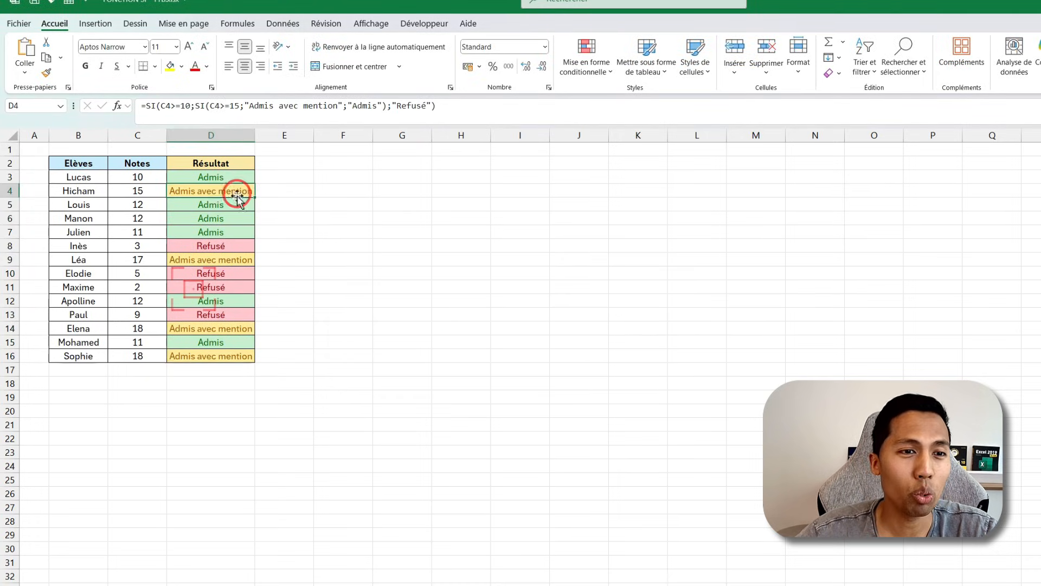
pyautogui.click(230, 248)
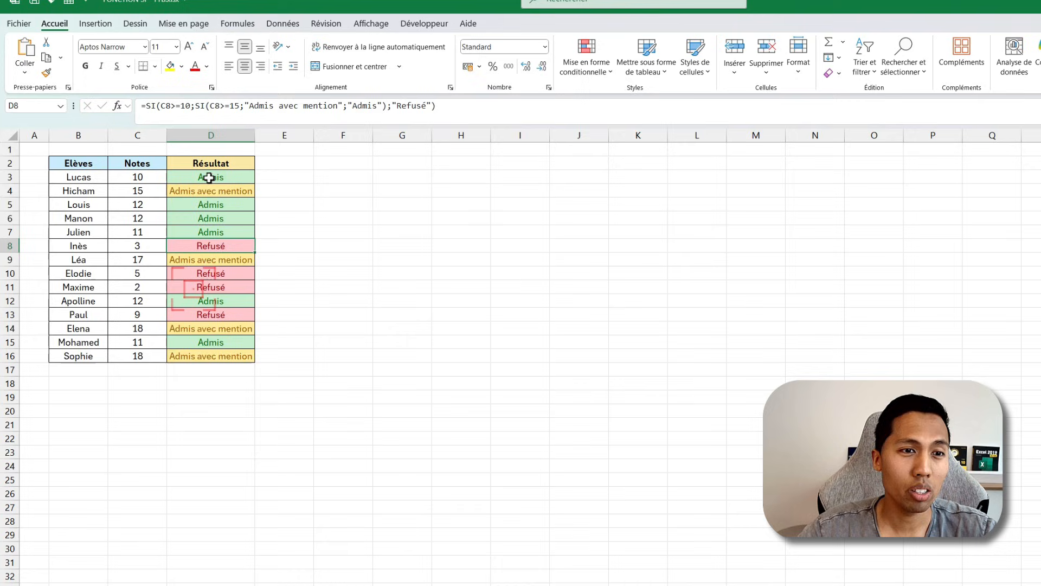
pyautogui.moveTo(209, 178); pyautogui.dragTo(223, 239)
pyautogui.click(324, 225)
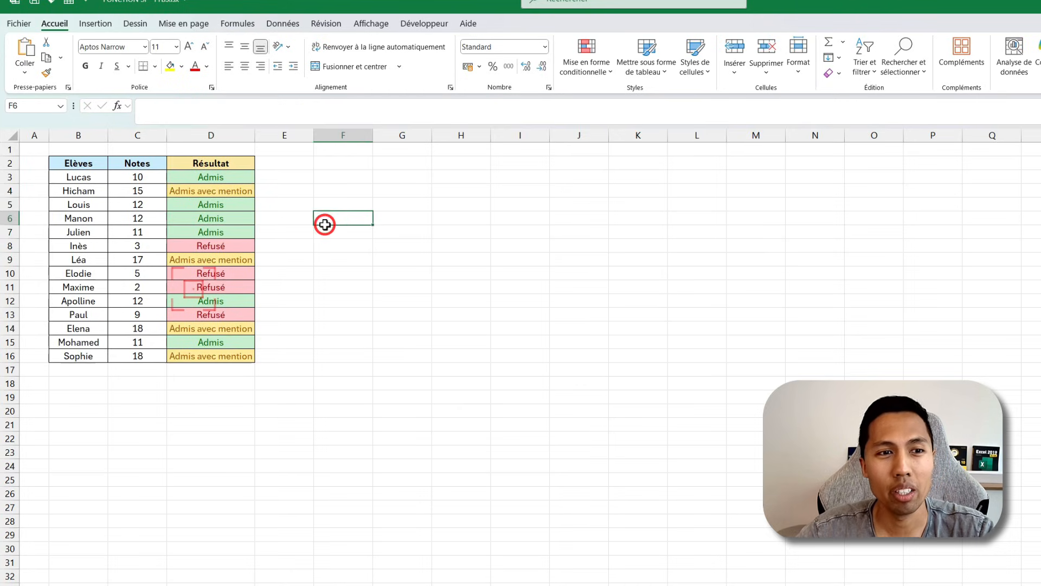
# Among all the worksheet's conditional formatting rules, move the "Admis" rule to first priority and apply the new order
pyautogui.click(604, 74)
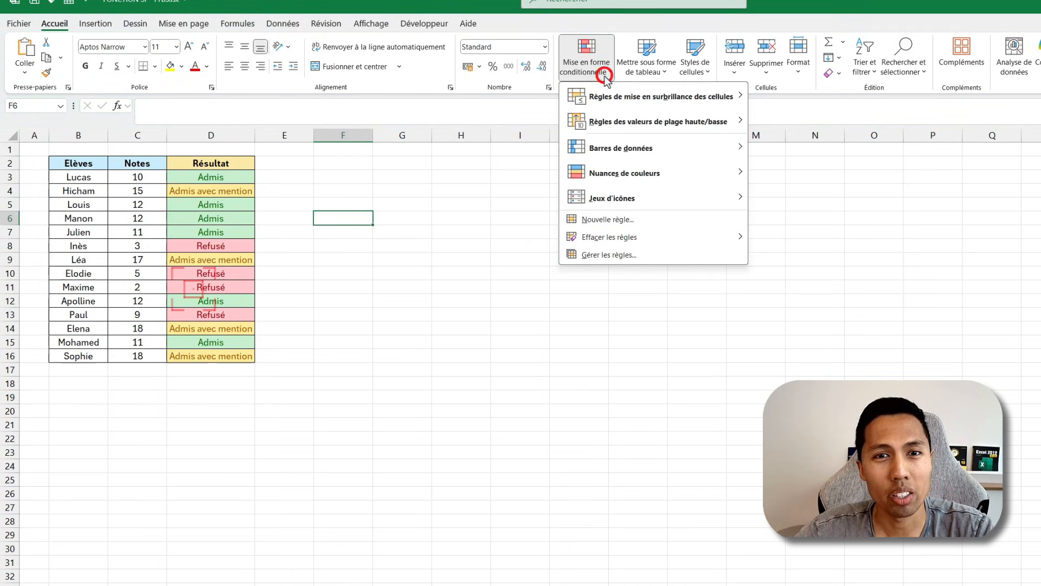
pyautogui.click(607, 255)
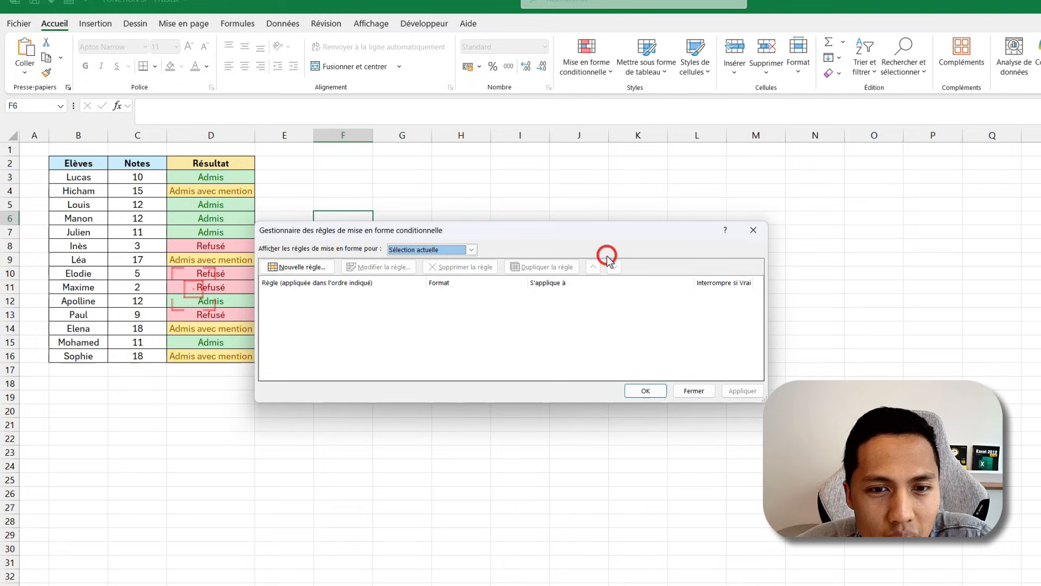
pyautogui.click(422, 250)
pyautogui.click(420, 267)
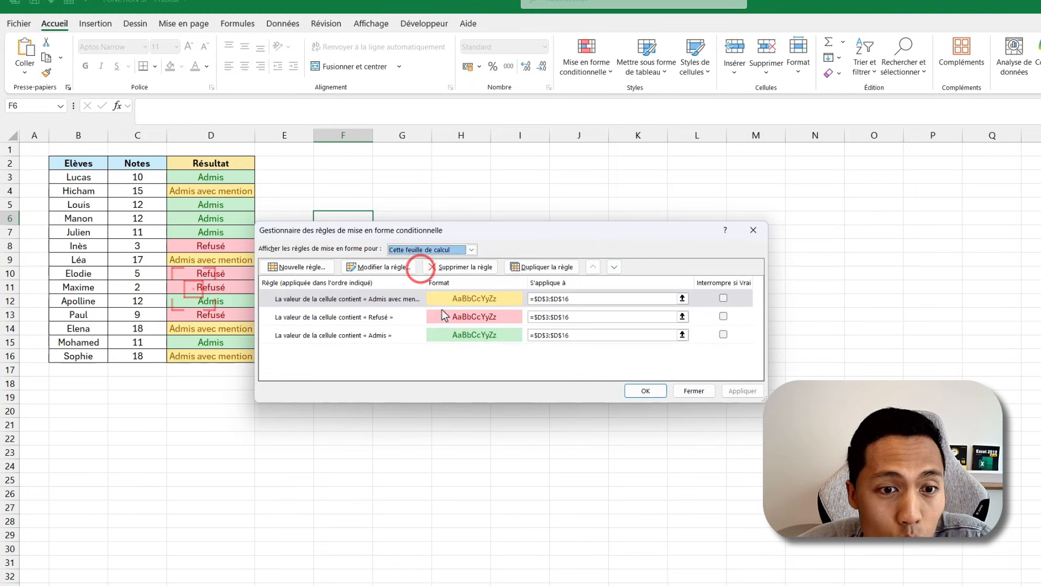
pyautogui.click(405, 316)
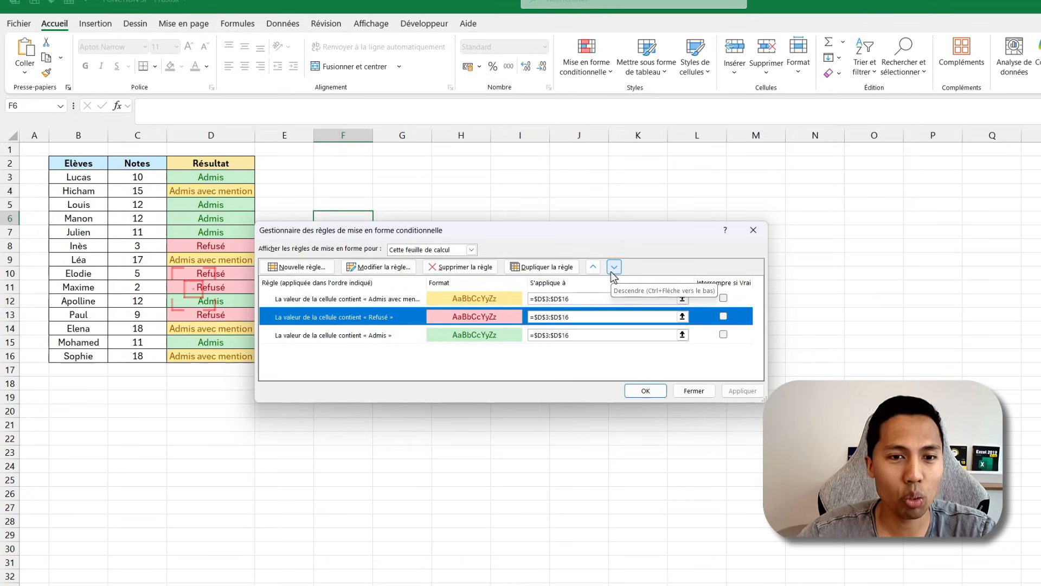
pyautogui.click(504, 335)
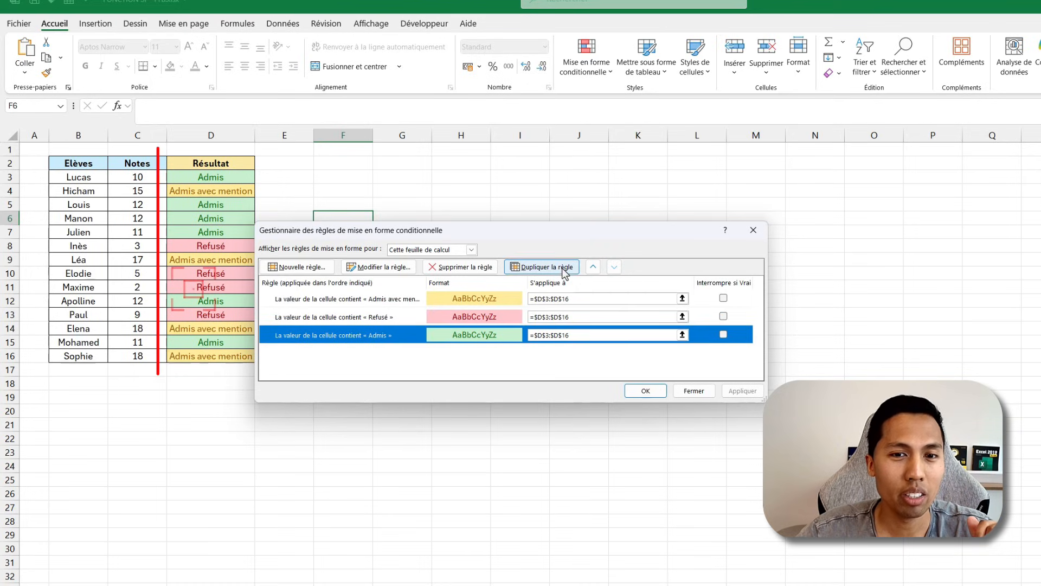
pyautogui.click(593, 267)
pyautogui.click(594, 266)
pyautogui.click(726, 395)
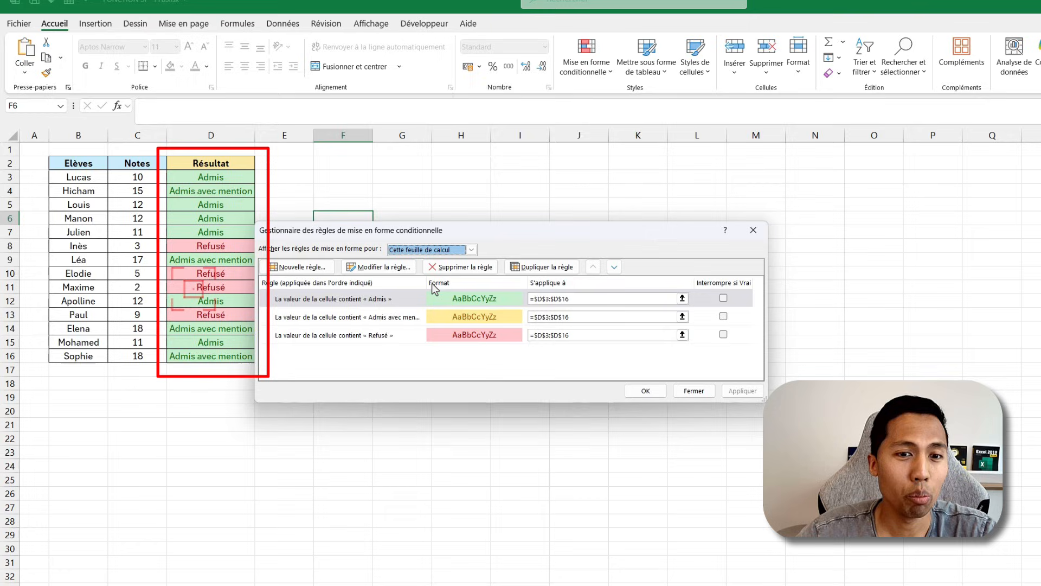
# Move the "Admis" conditional formatting rule down one place, below the "Admis avec mention" rule, and apply the new order
pyautogui.click(498, 304)
pyautogui.click(614, 266)
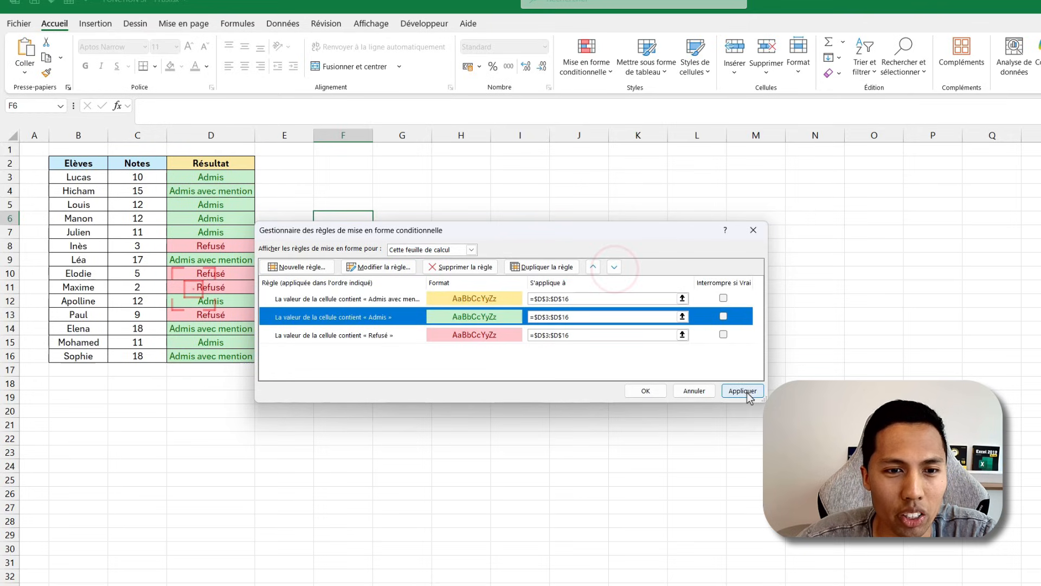
pyautogui.click(746, 393)
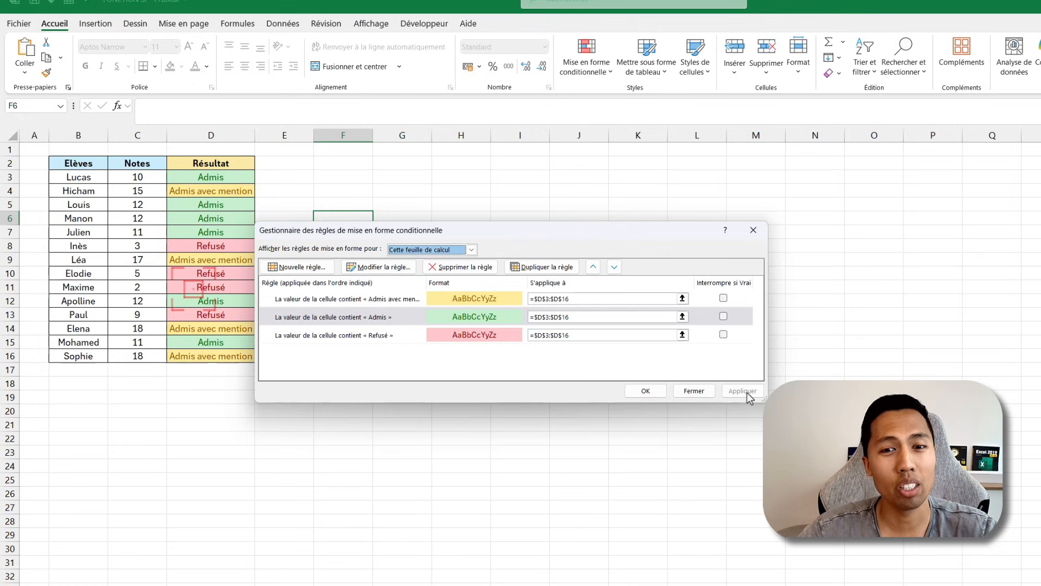
# Edit the "Admis avec mention" rule's format and choose the lightest blue theme tint as its fill colour
pyautogui.click(466, 301)
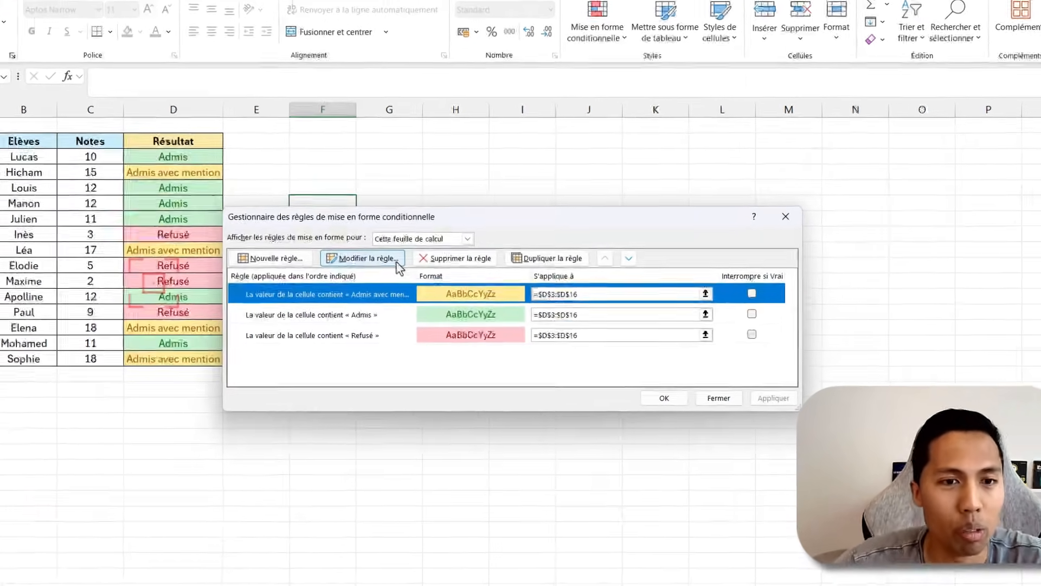
pyautogui.click(398, 261)
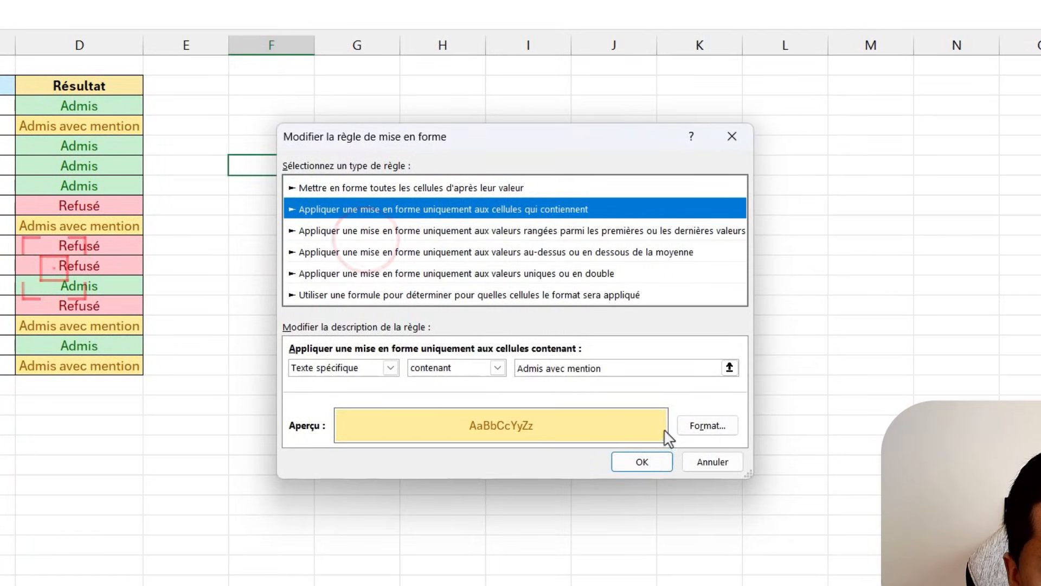
pyautogui.click(704, 426)
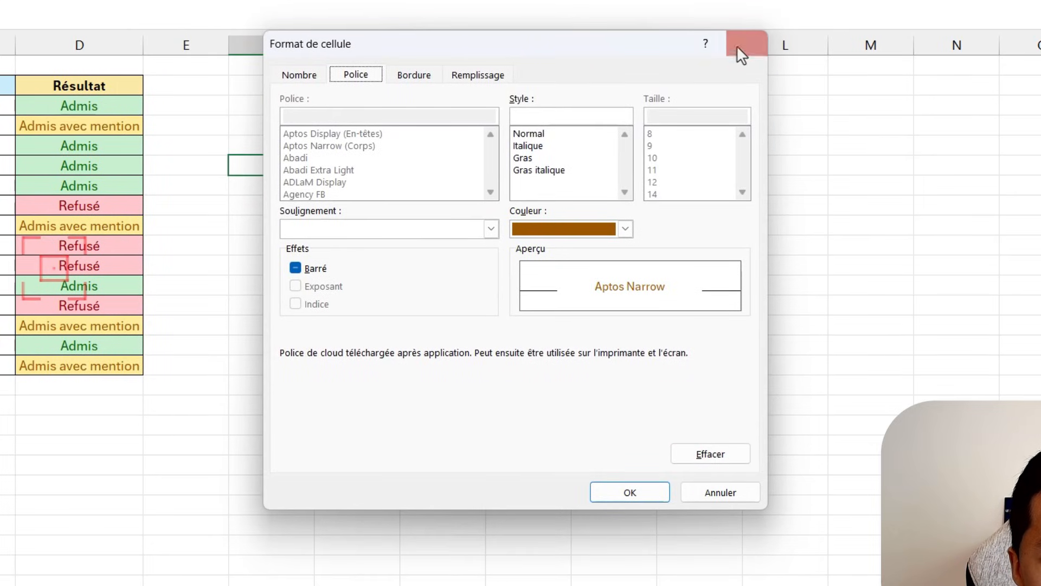
pyautogui.click(737, 45)
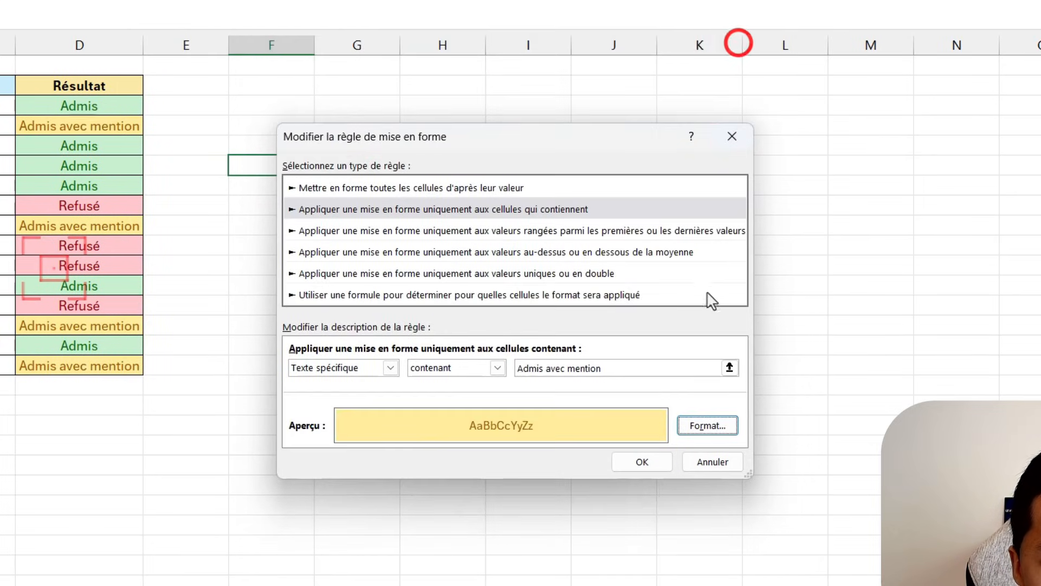
pyautogui.click(700, 425)
pyautogui.click(489, 74)
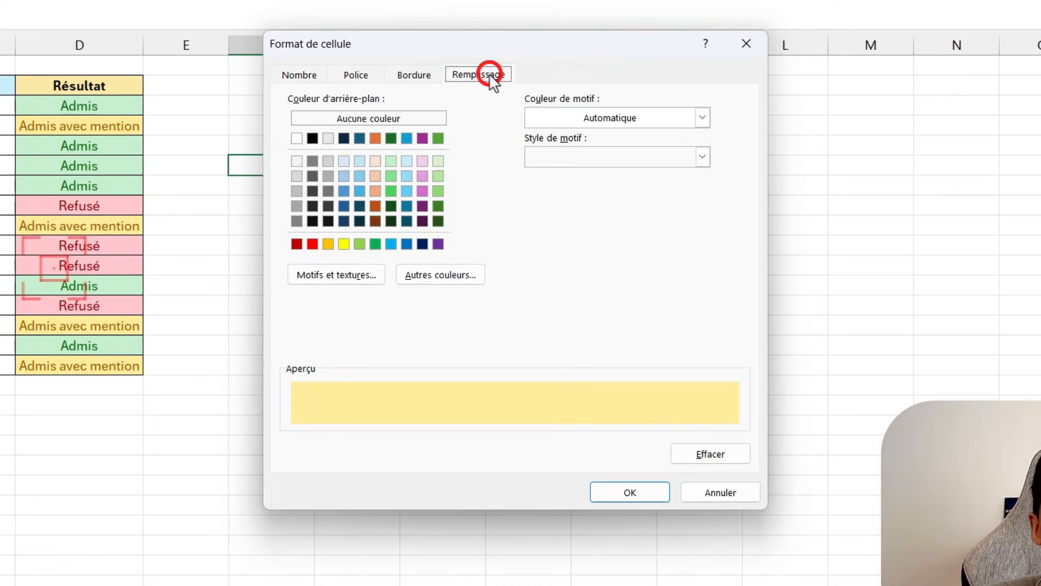
pyautogui.click(406, 190)
pyautogui.click(406, 176)
pyautogui.click(406, 161)
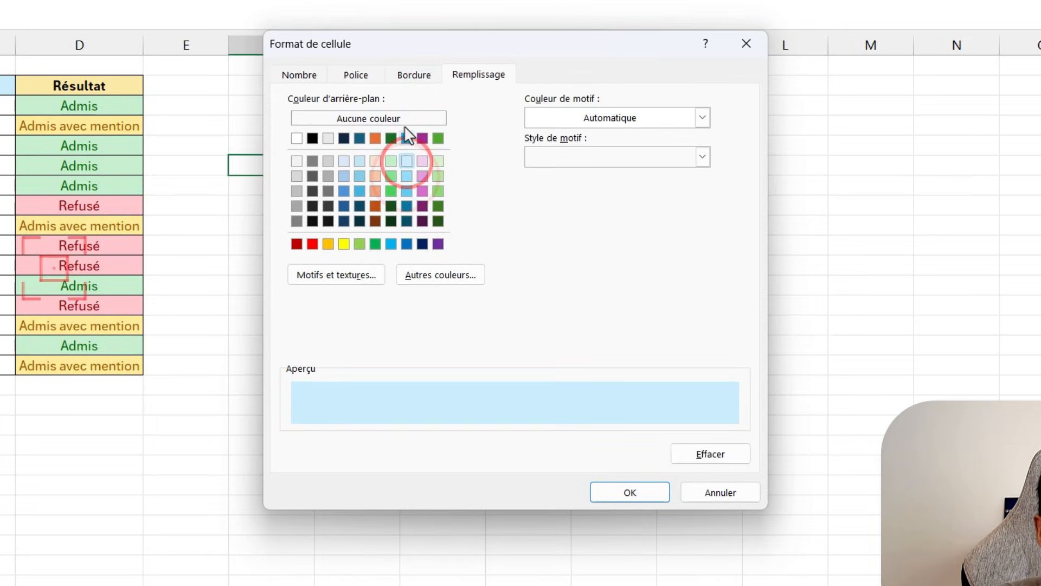
# Set the "Admis avec mention" rule's font colour to the dark teal-blue theme colour and apply the modified rule to the sheet
pyautogui.click(367, 71)
pyautogui.click(539, 229)
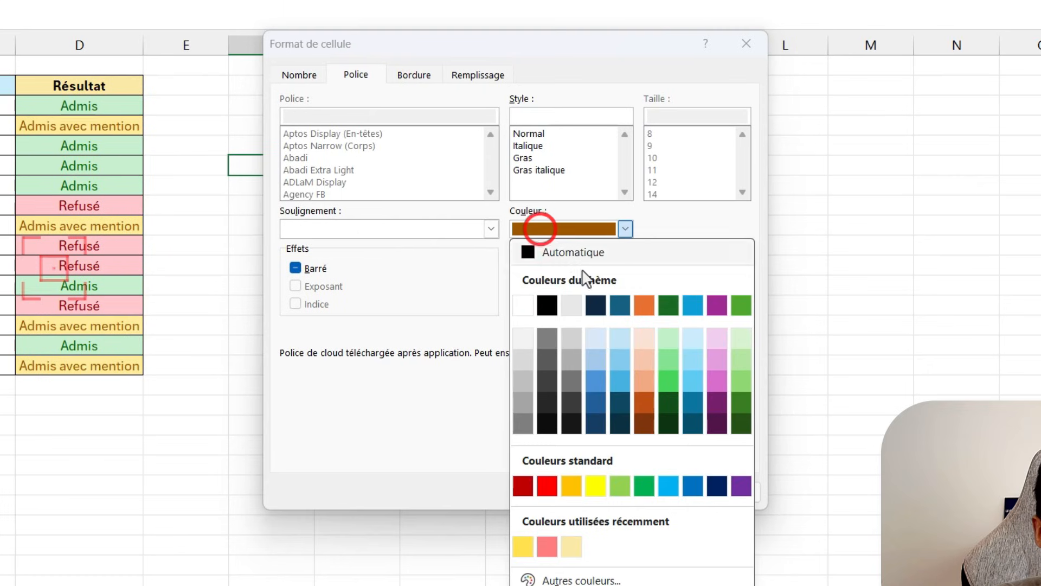
pyautogui.click(616, 304)
pyautogui.click(618, 493)
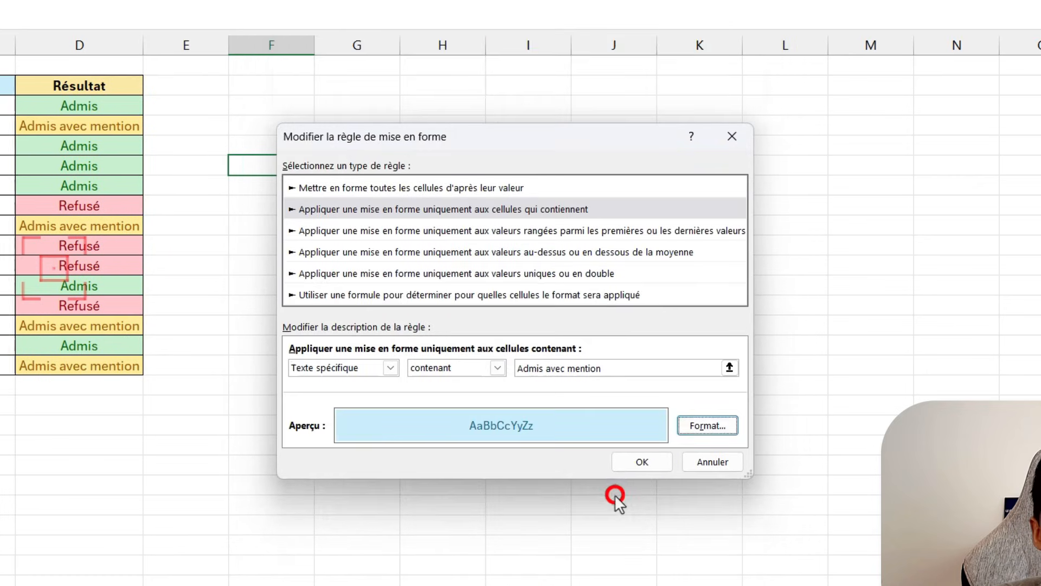
pyautogui.click(652, 459)
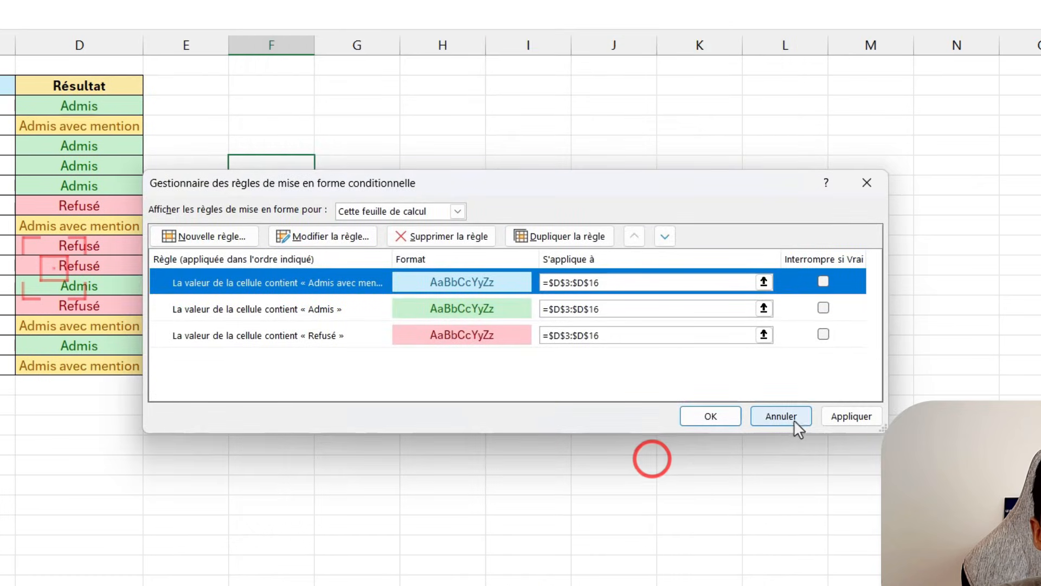
pyautogui.click(834, 418)
pyautogui.click(720, 416)
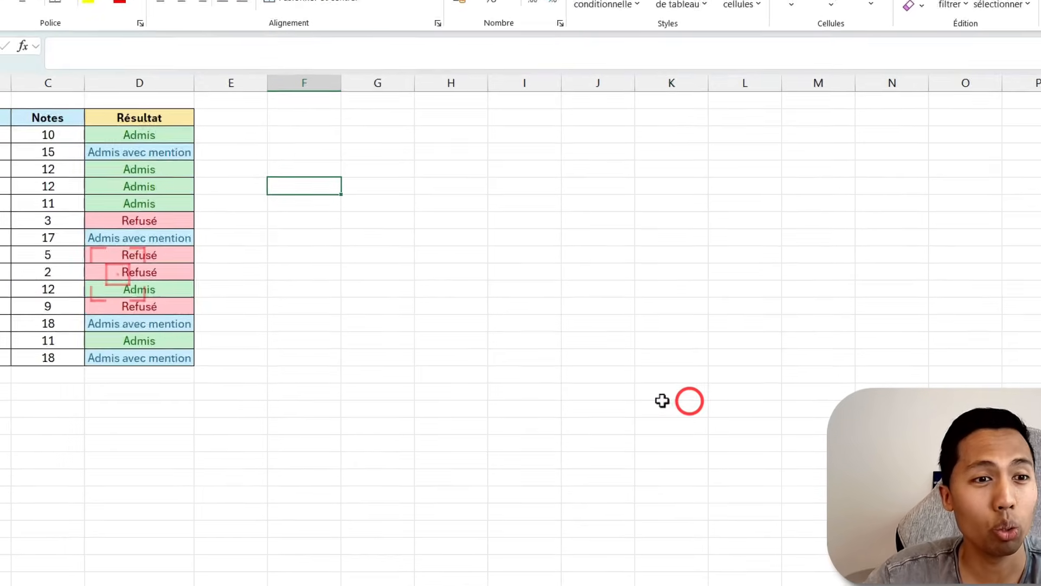
# Check the nested SI formula behind the first student's result in D3
pyautogui.click(694, 420)
pyautogui.click(241, 174)
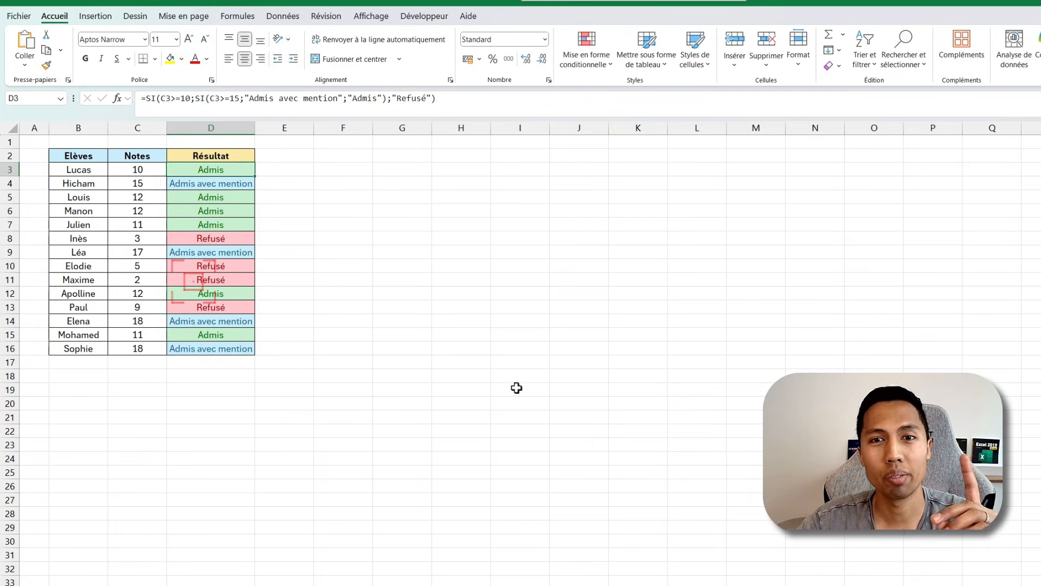
# Write a placeholder SI.CONDITIONS formula in I21 with twelve semicolons separating empty arguments, ending with a closing parenthesis
pyautogui.click(546, 412)
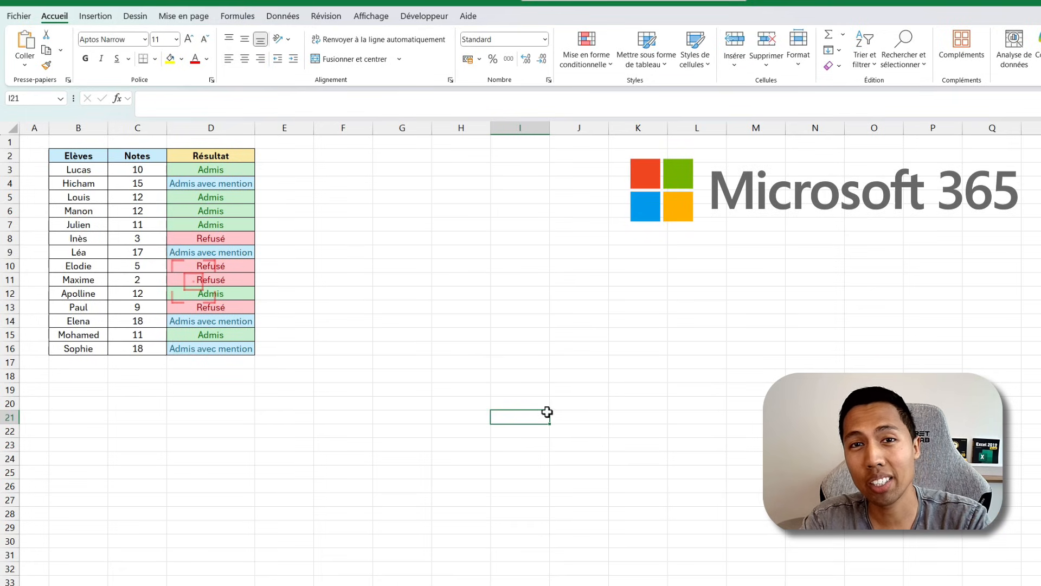
pyautogui.write('=si')
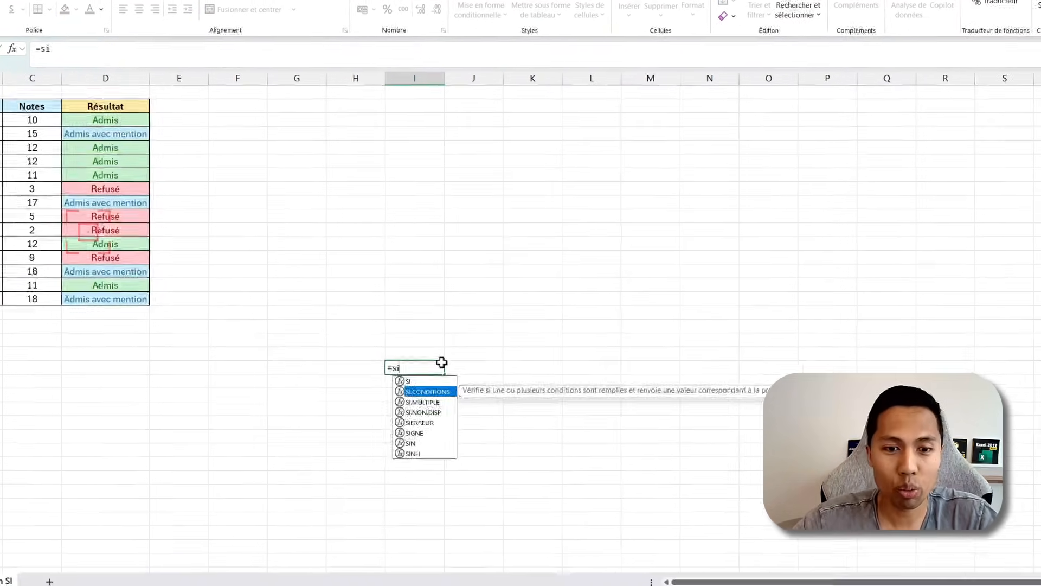
pyautogui.press('Tab')
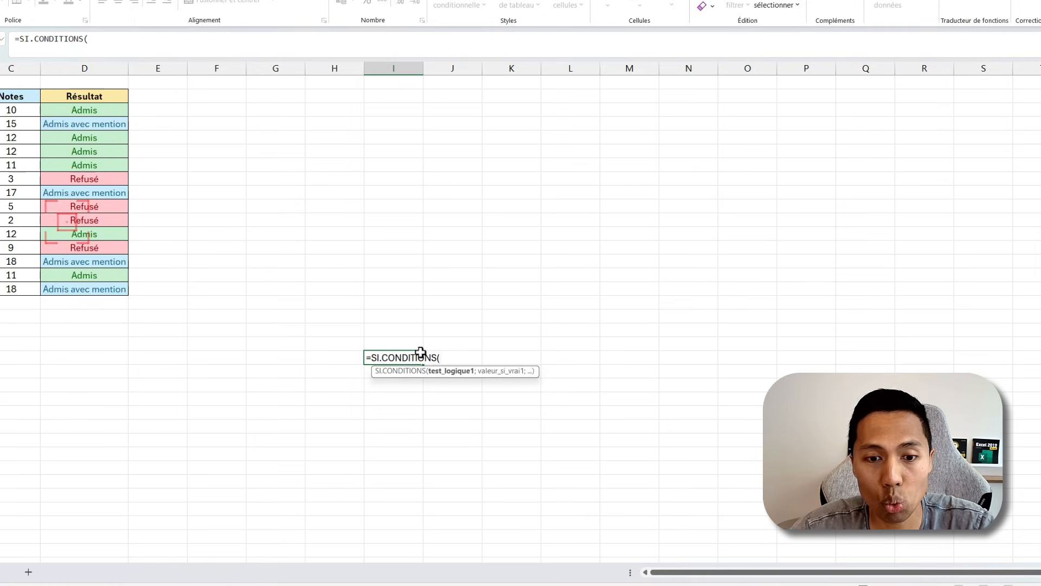
pyautogui.write(';;;;;;;')
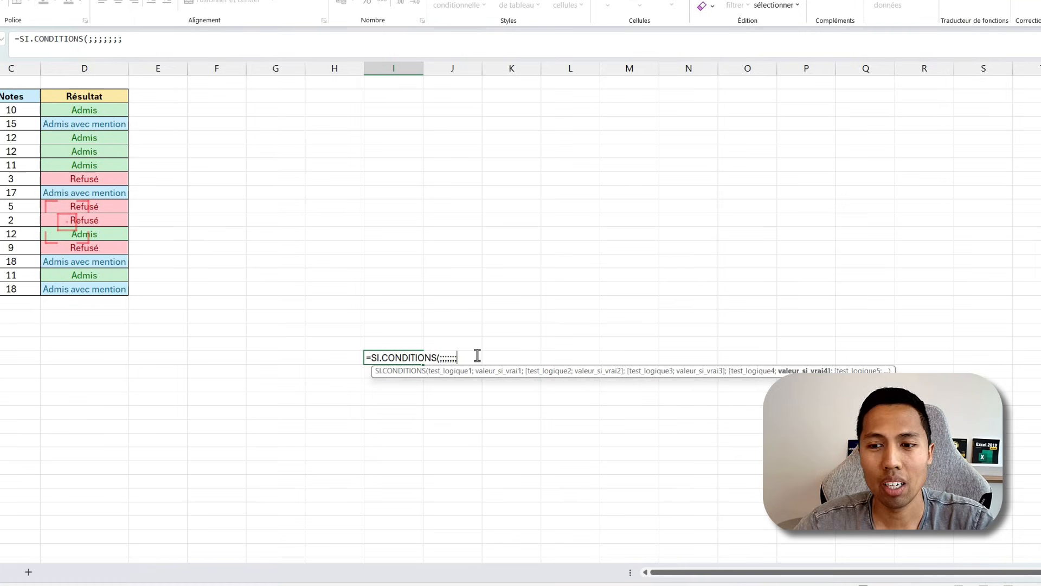
pyautogui.write(';;;;;')
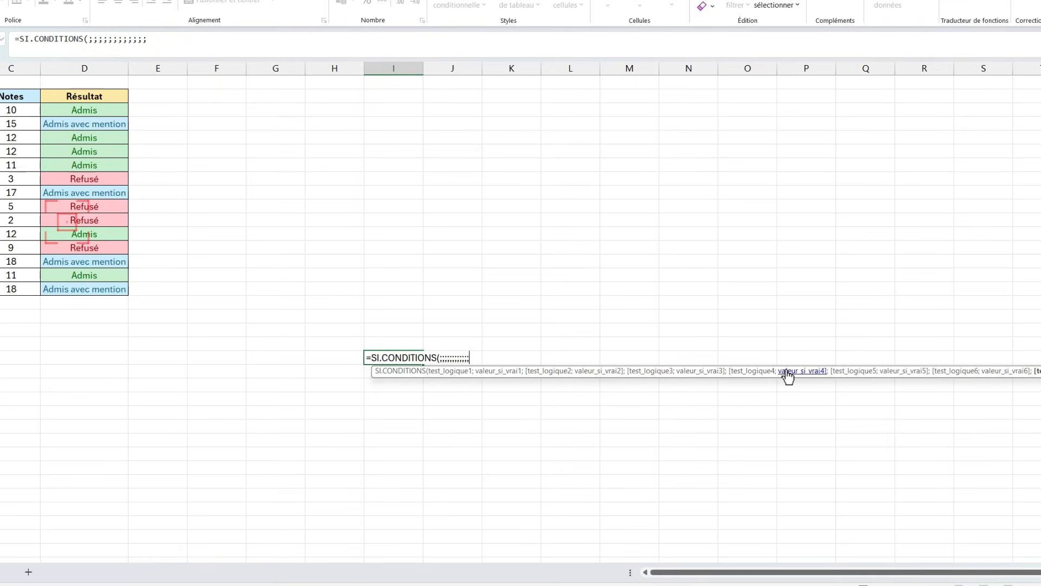
pyautogui.write(')')
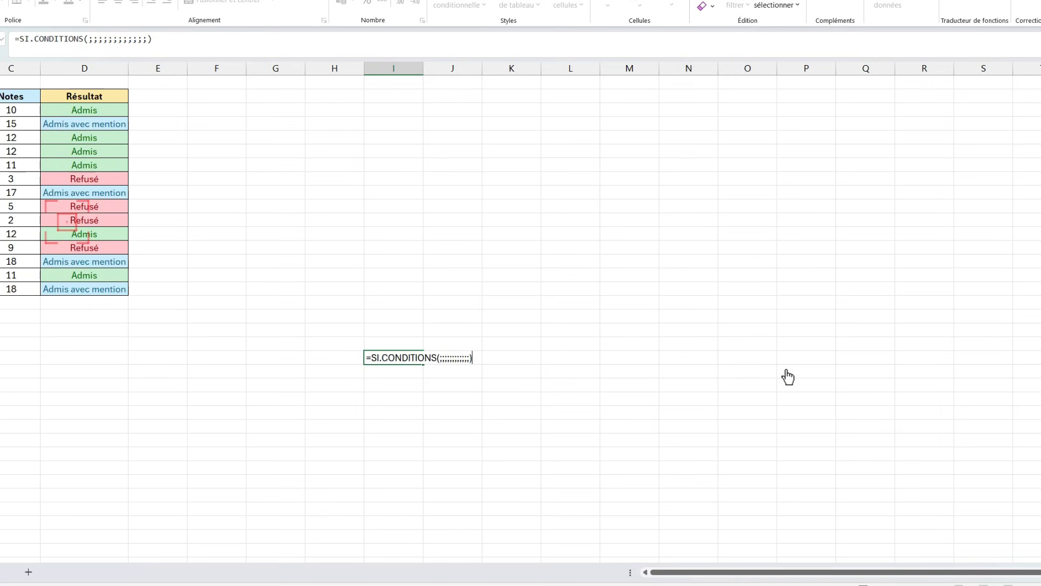